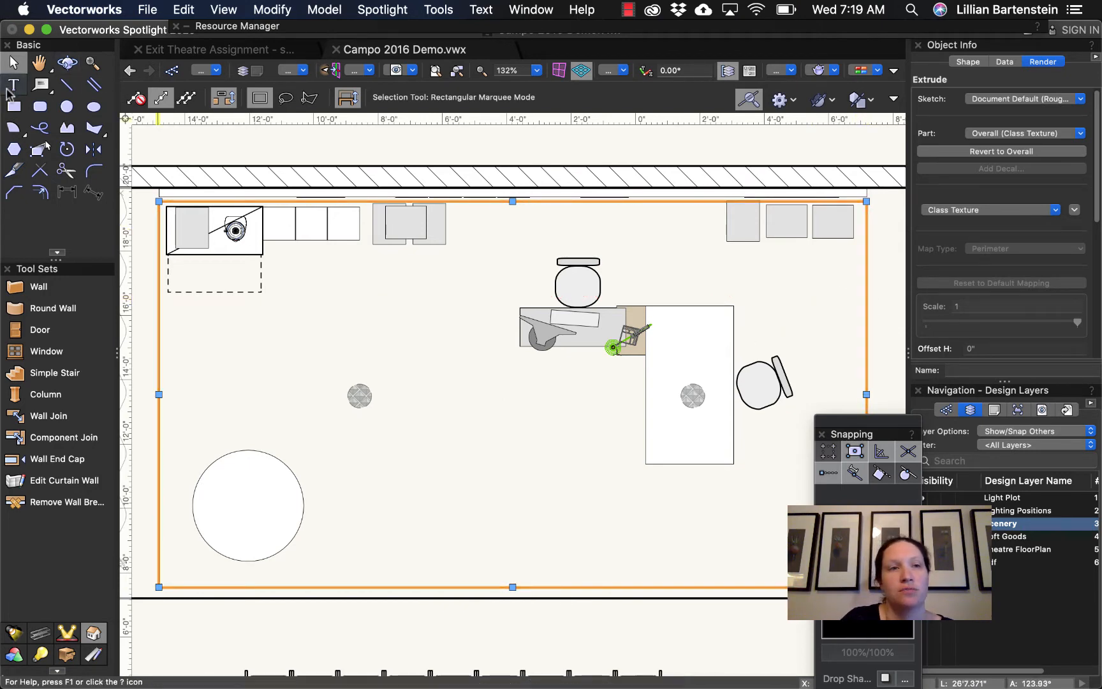
# - Draw a rectangle about 19'11" by 12'2" over the stage floor area, starting at the floor's upstage left corner
pyautogui.click(14, 106)
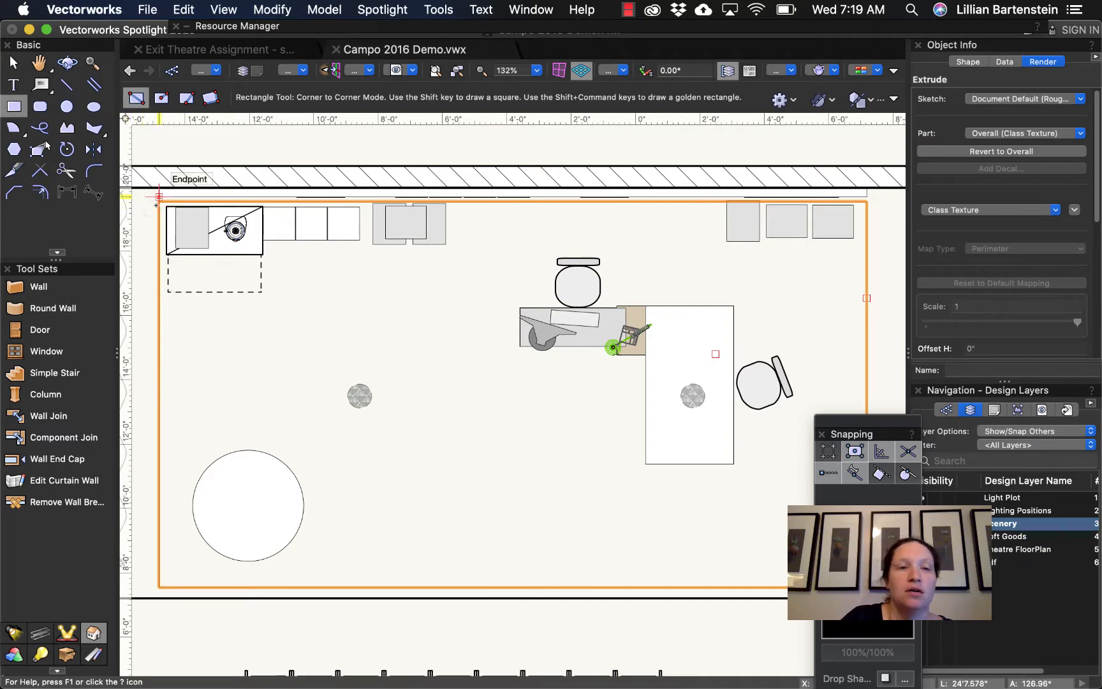
pyautogui.click(159, 196)
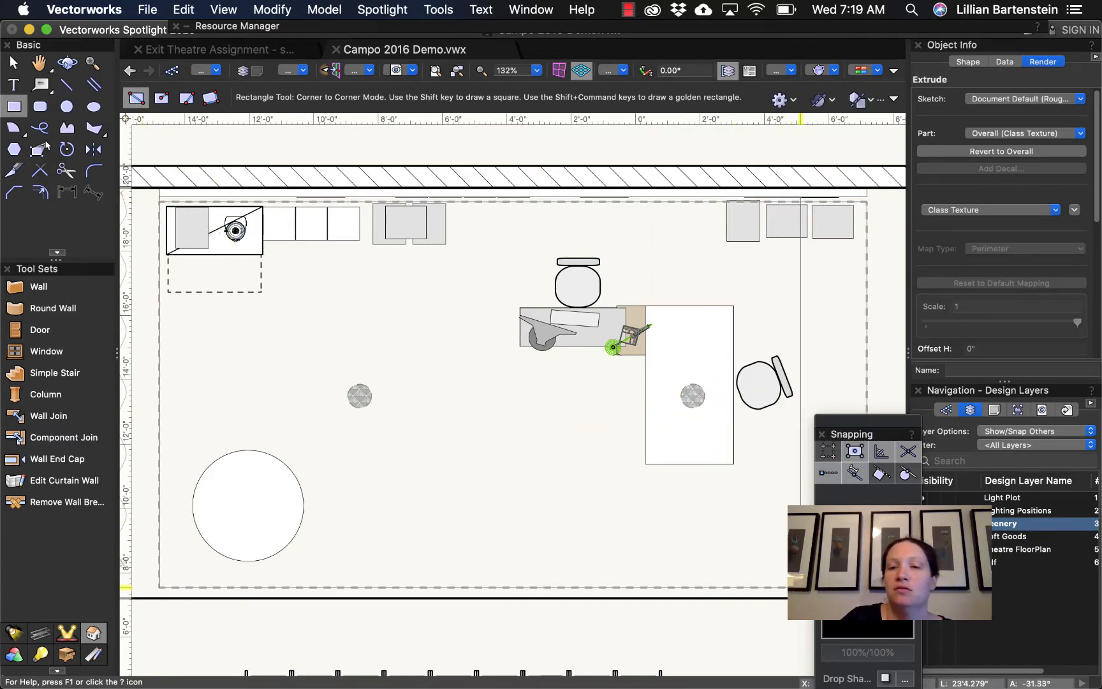
pyautogui.click(801, 586)
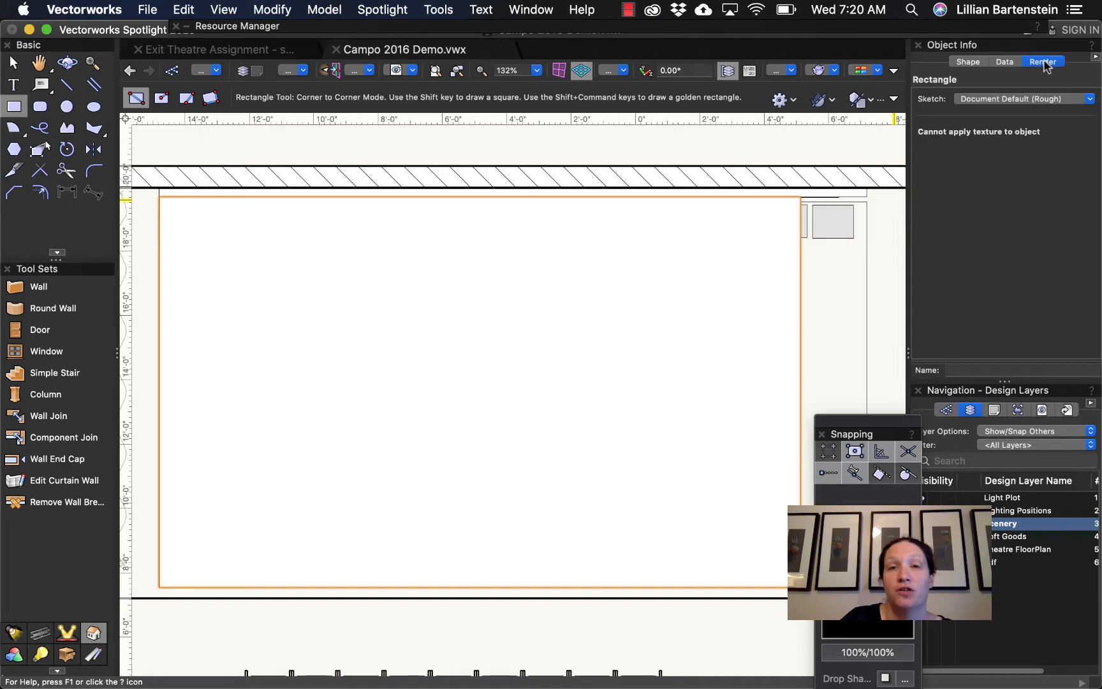
# - Examine the new rectangle's shape, data and render properties, including the available sketch styles
pyautogui.click(978, 66)
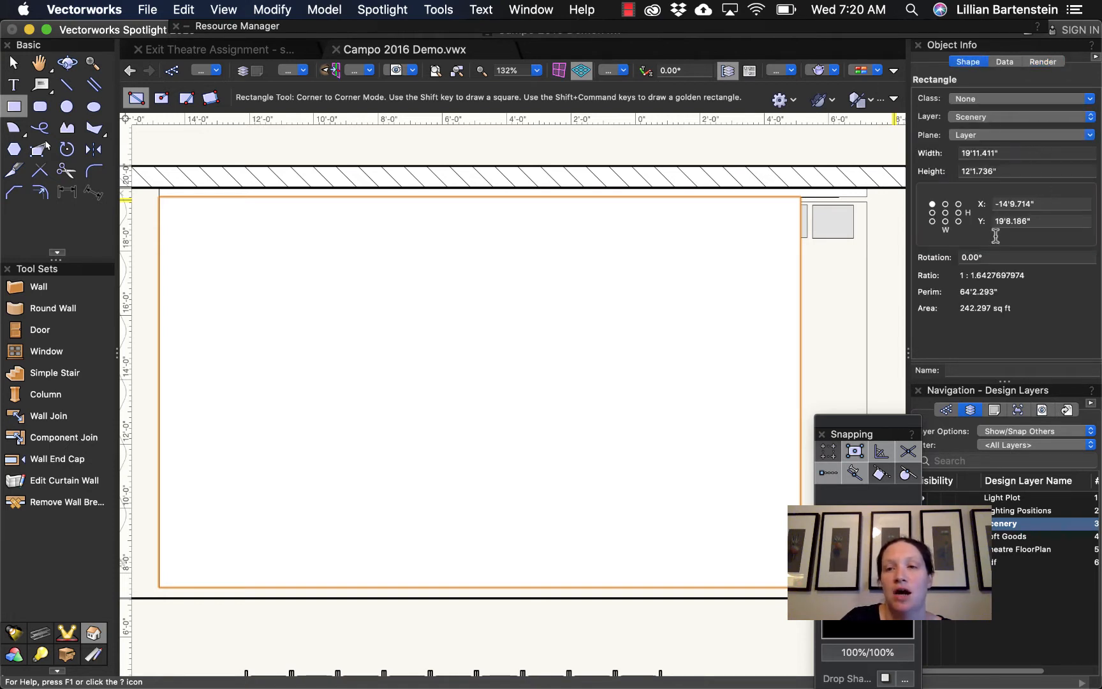
pyautogui.click(1003, 61)
pyautogui.click(1044, 62)
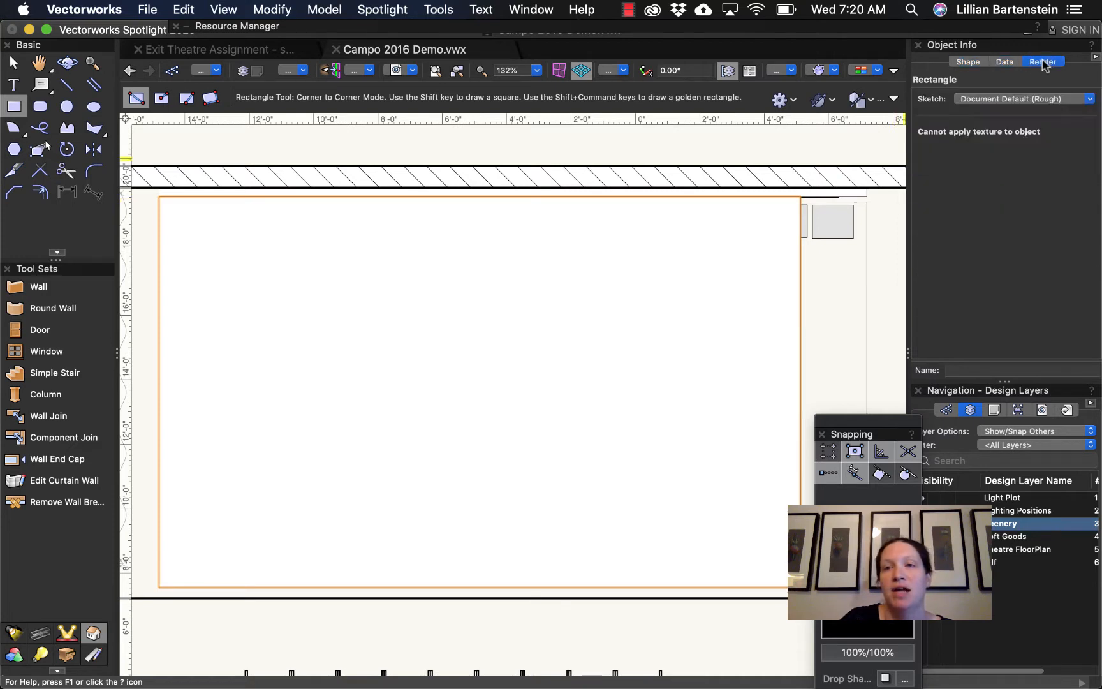
pyautogui.click(1014, 101)
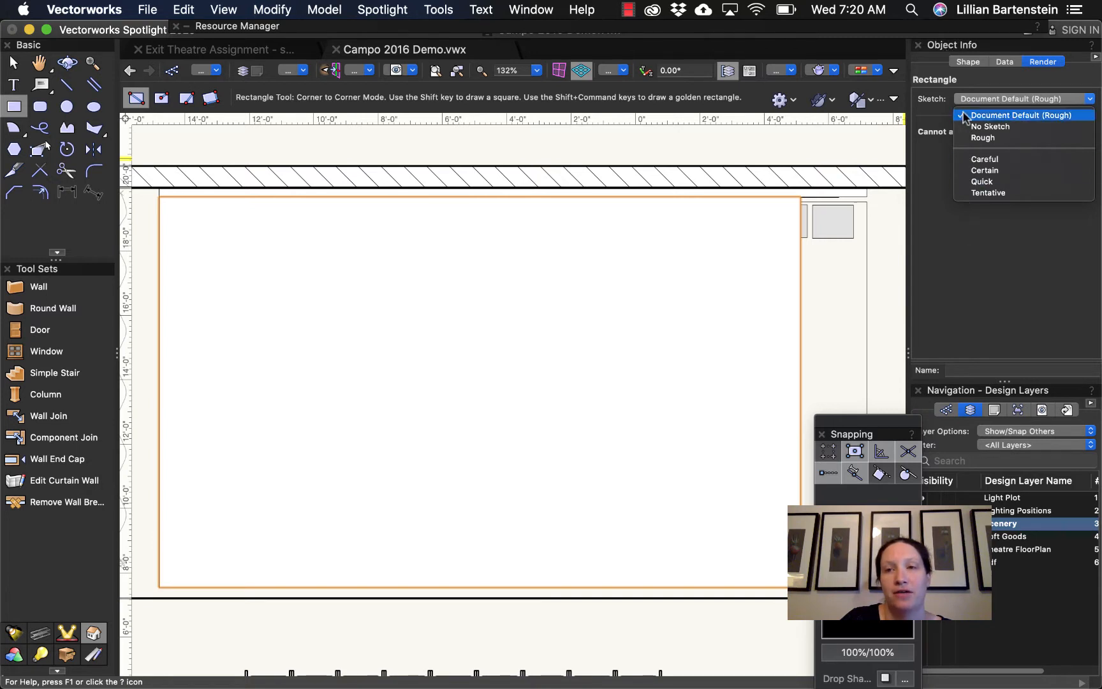
pyautogui.click(939, 183)
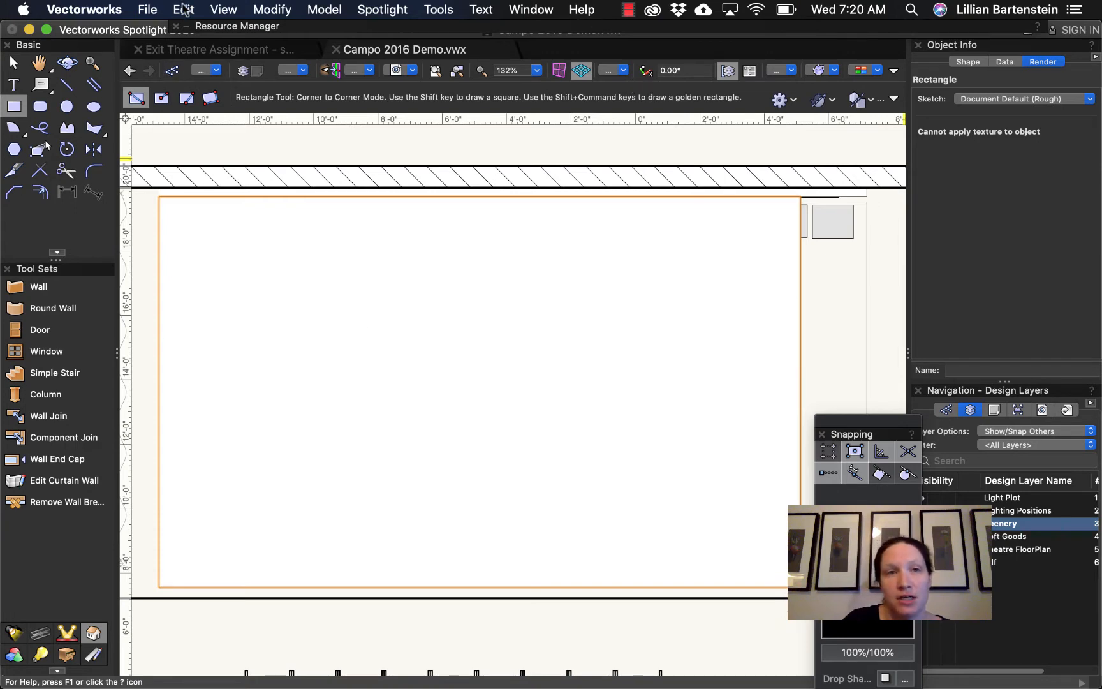
# - Look through the modification commands and delete the trial rectangle
pyautogui.click(267, 10)
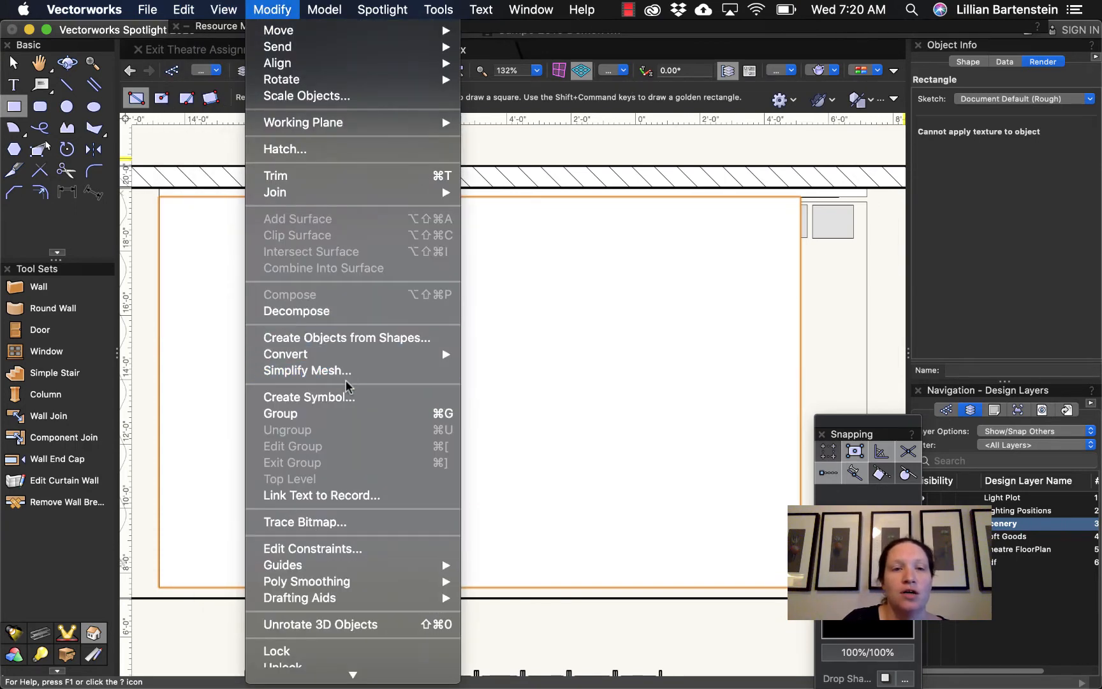
pyautogui.moveTo(362, 355)
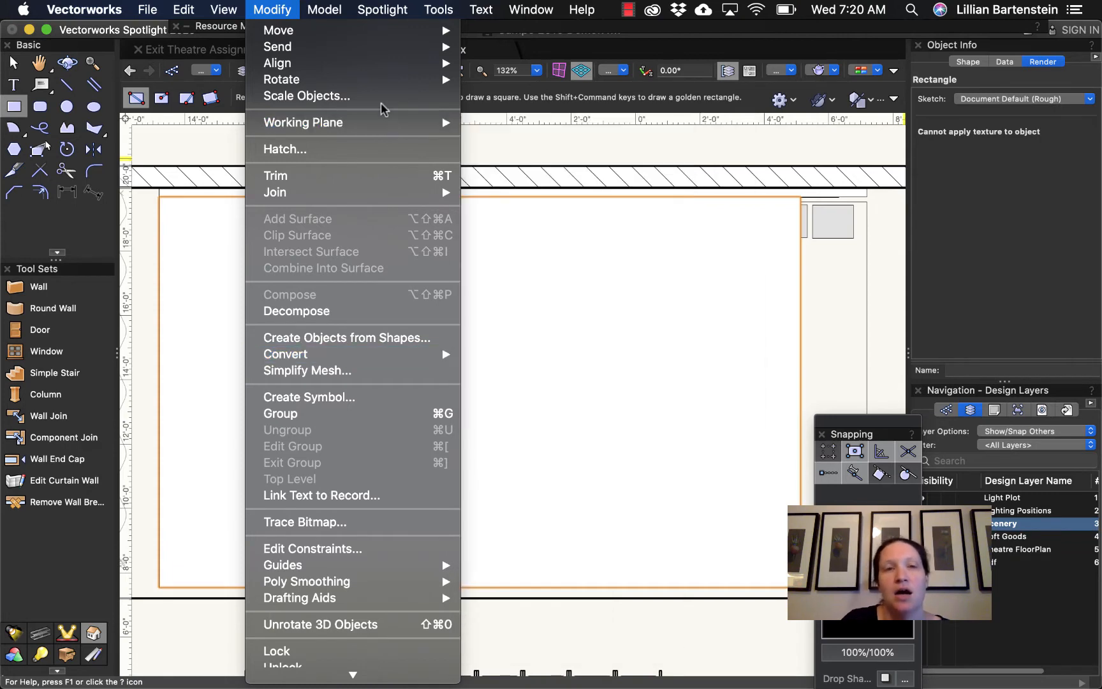
pyautogui.click(280, 9)
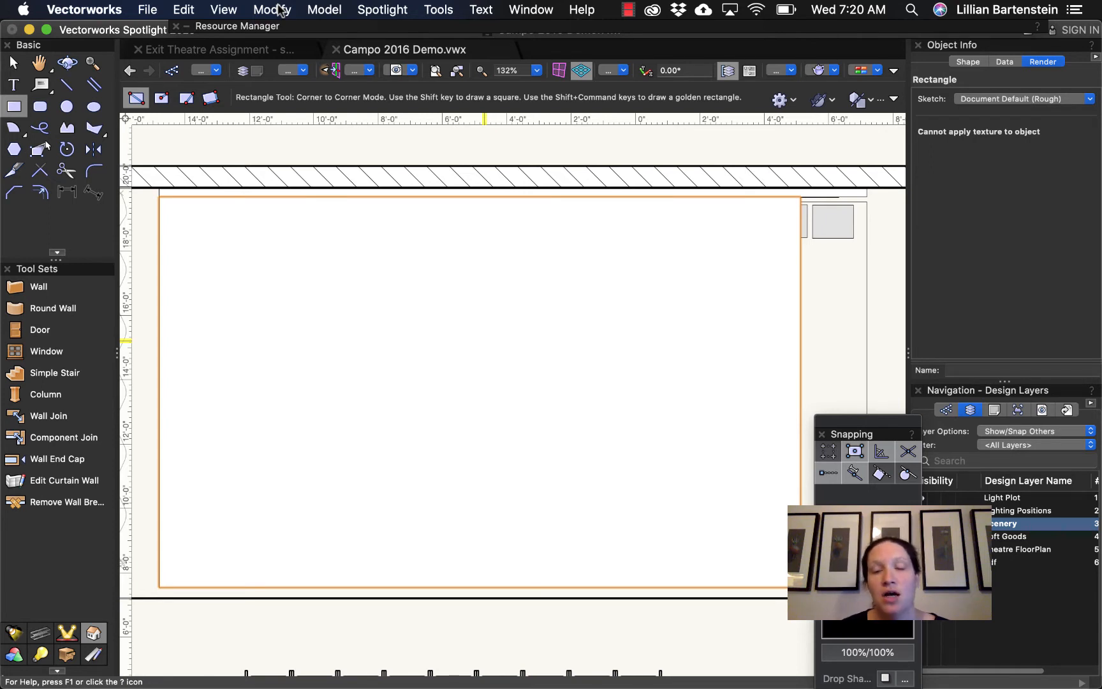
pyautogui.press('Delete')
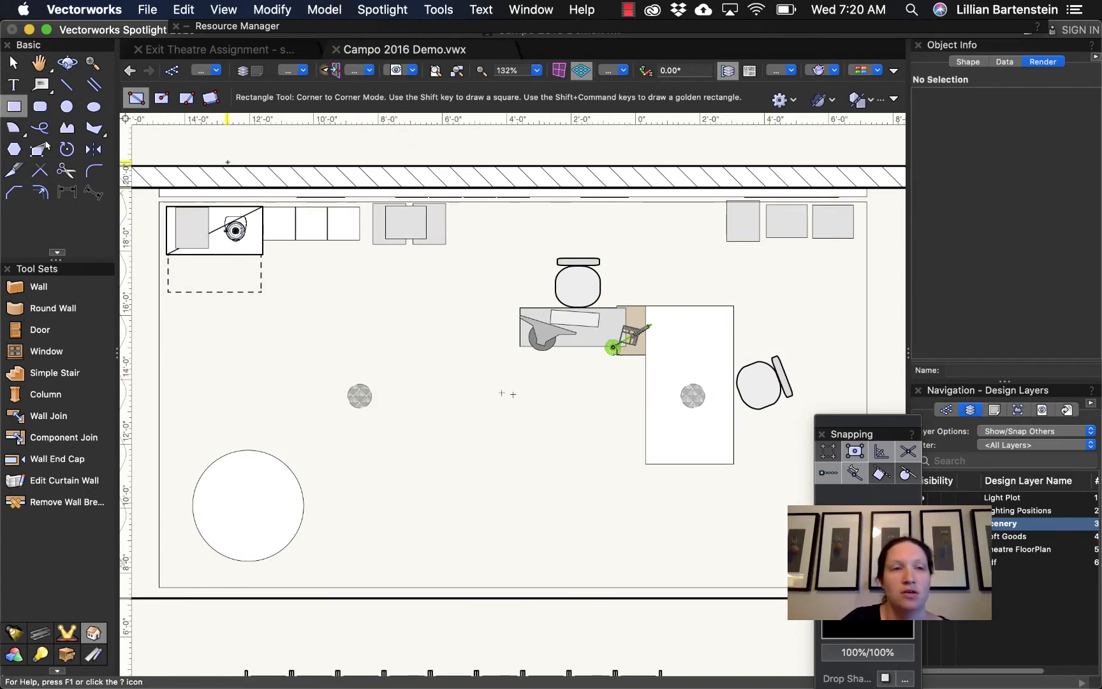
# - Select the large floor extrude beneath the furniture and view its shape dimensions
pyautogui.press('x')
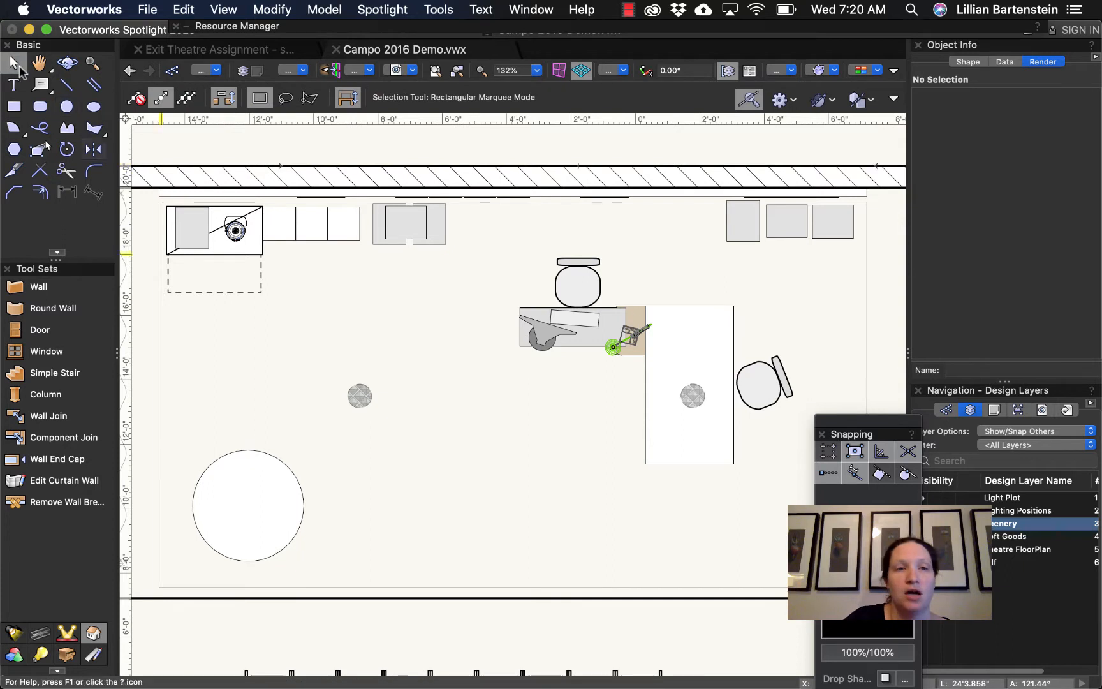
pyautogui.click(161, 348)
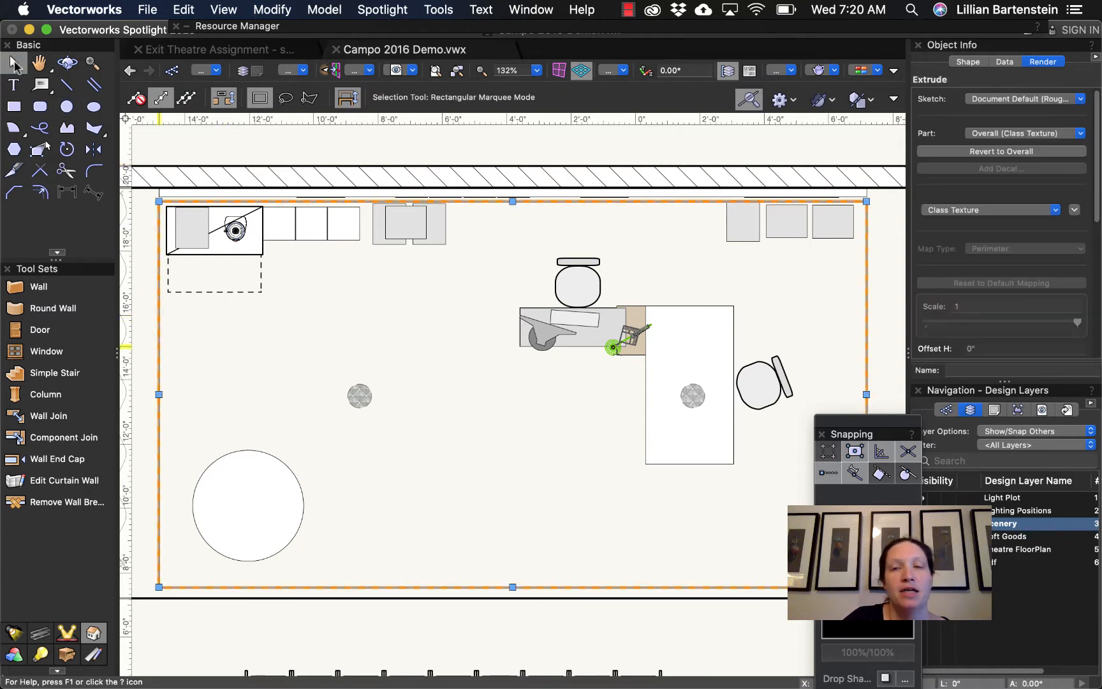
pyautogui.click(968, 61)
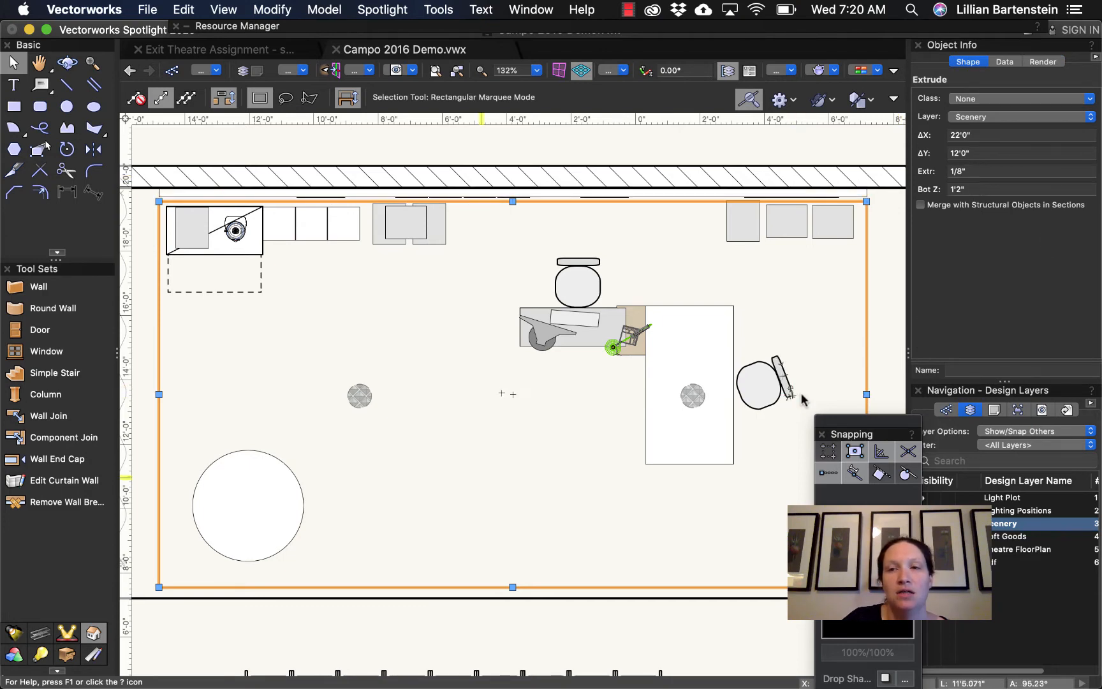
pyautogui.scroll(-1, 332, 568)
pyautogui.scroll(-1, 333, 567)
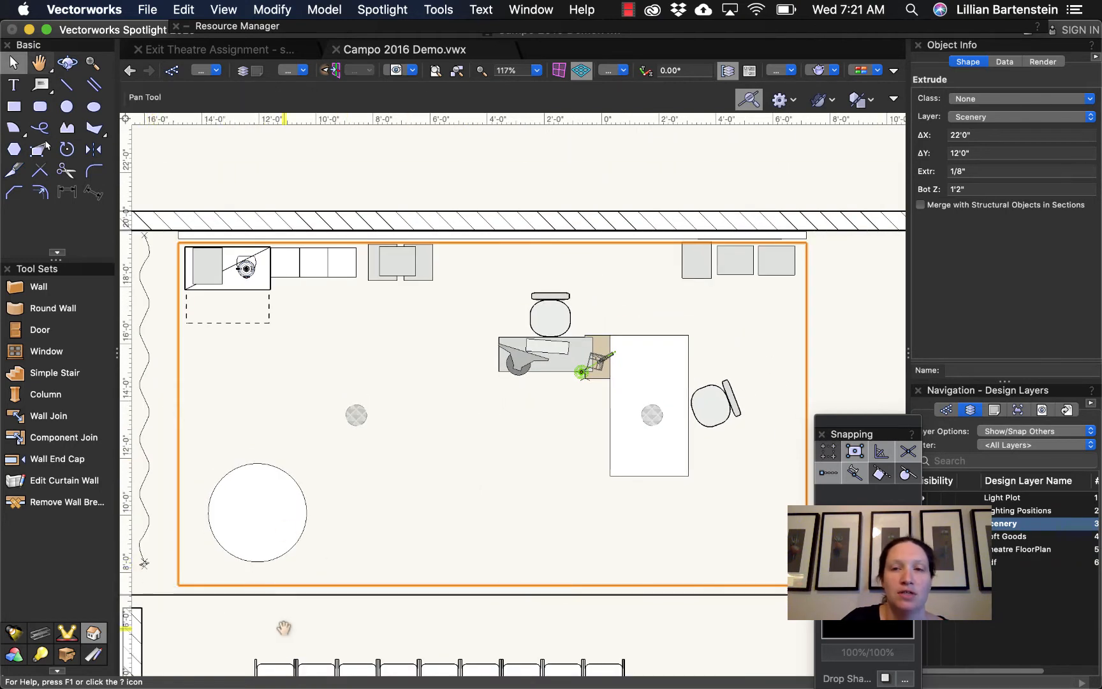
pyautogui.scroll(-5, 320, 416)
pyautogui.hscroll(3, 253, 485)
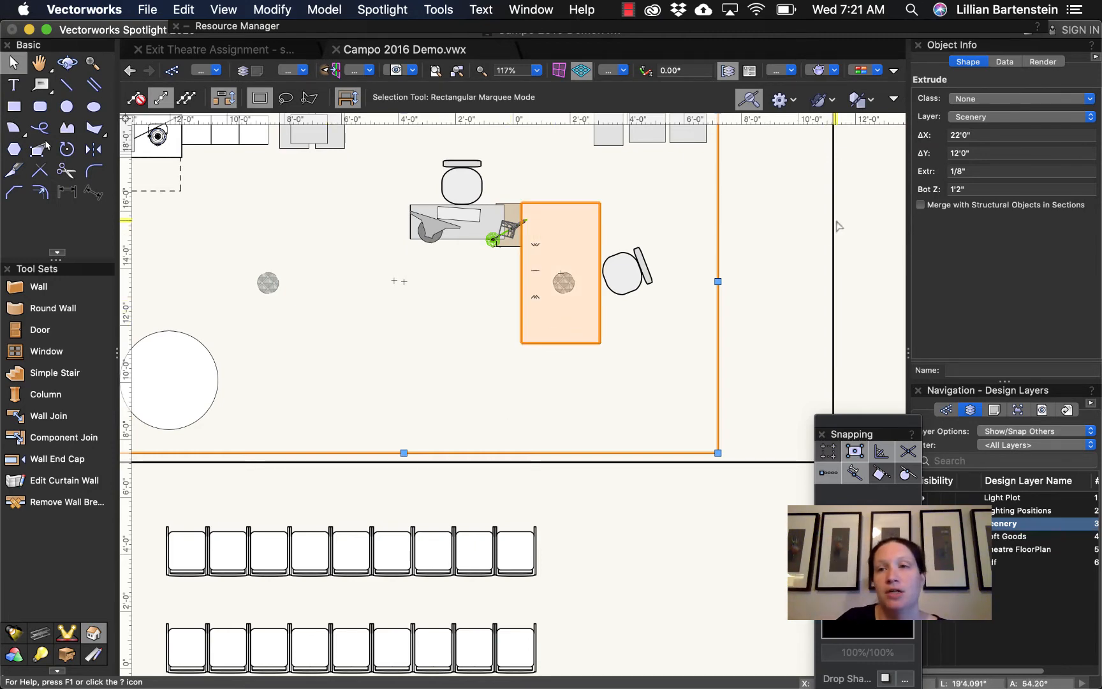
# - Switch the top part of the floor extrude from Class Texture to its own Texture
pyautogui.click(1042, 62)
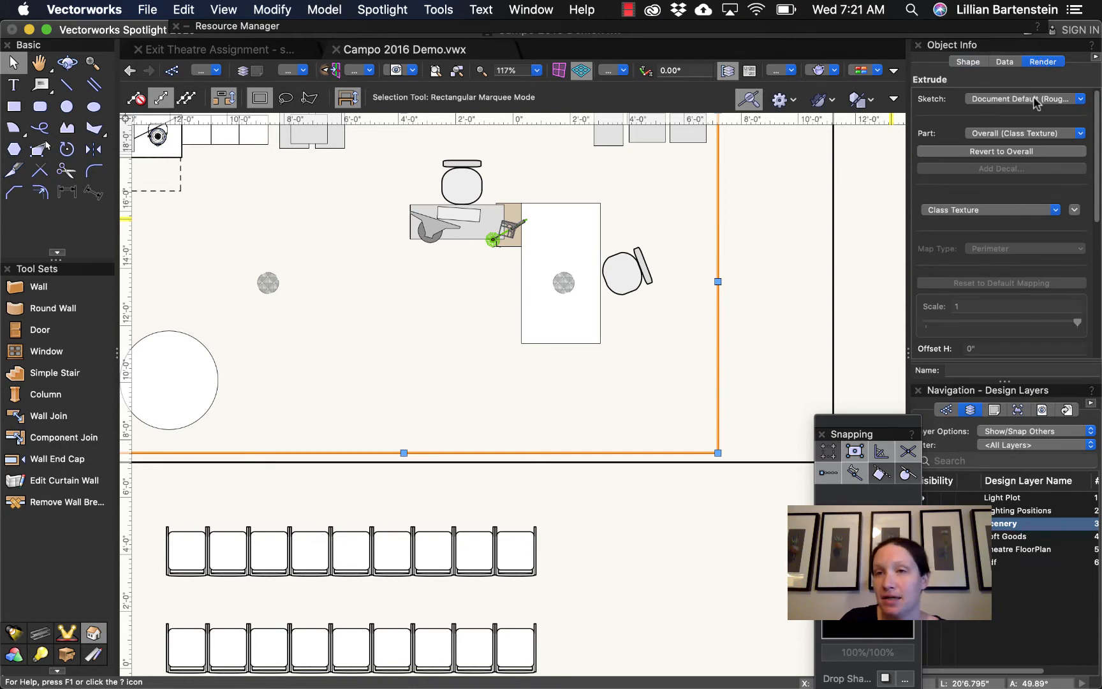
pyautogui.click(1033, 137)
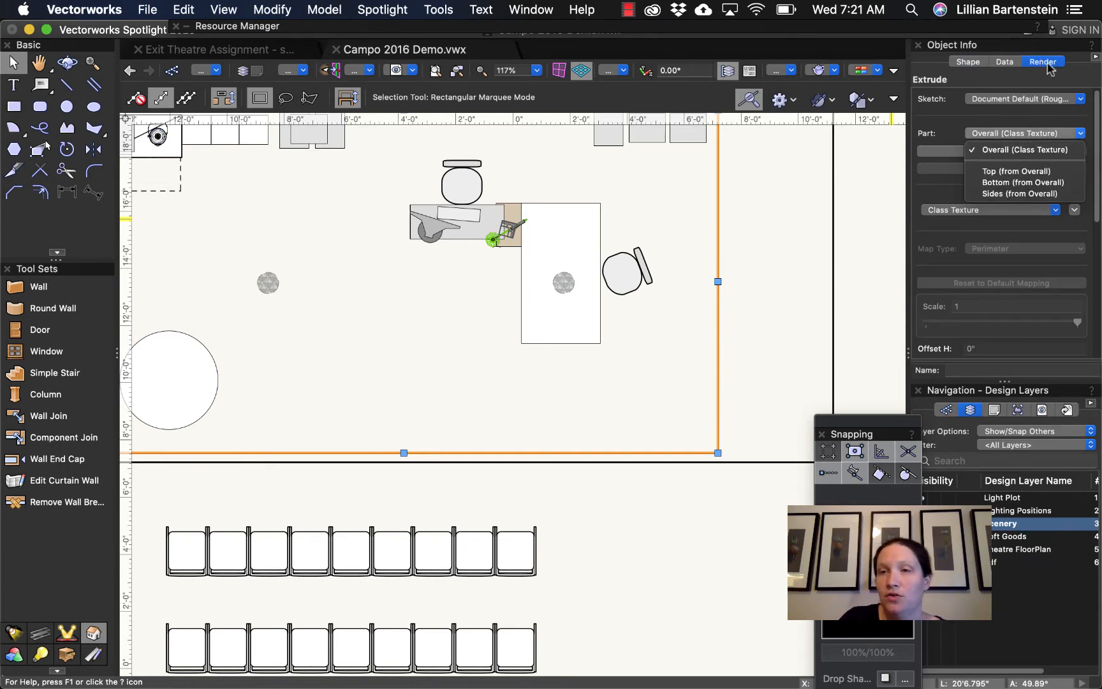
pyautogui.click(1041, 173)
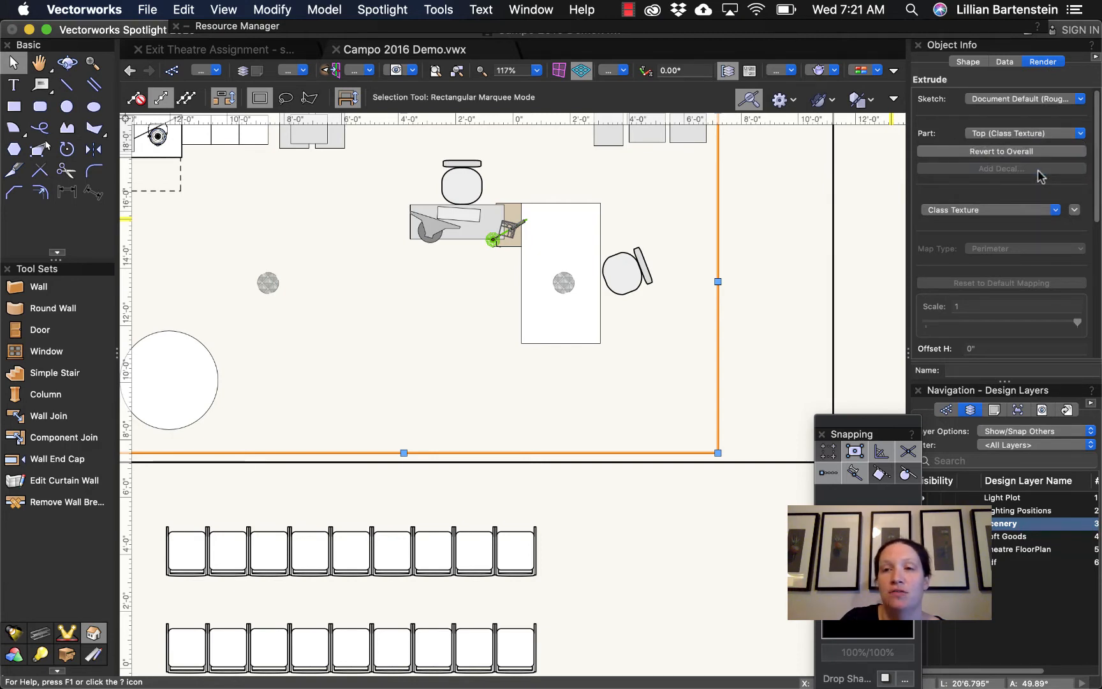
pyautogui.click(1053, 211)
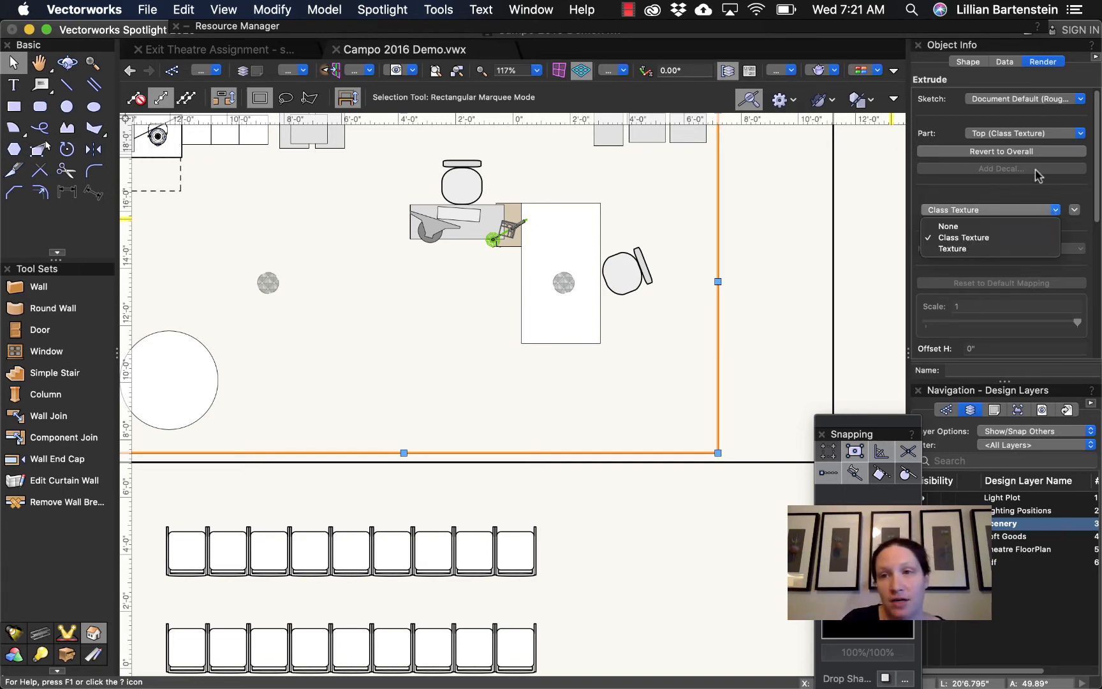
pyautogui.click(972, 250)
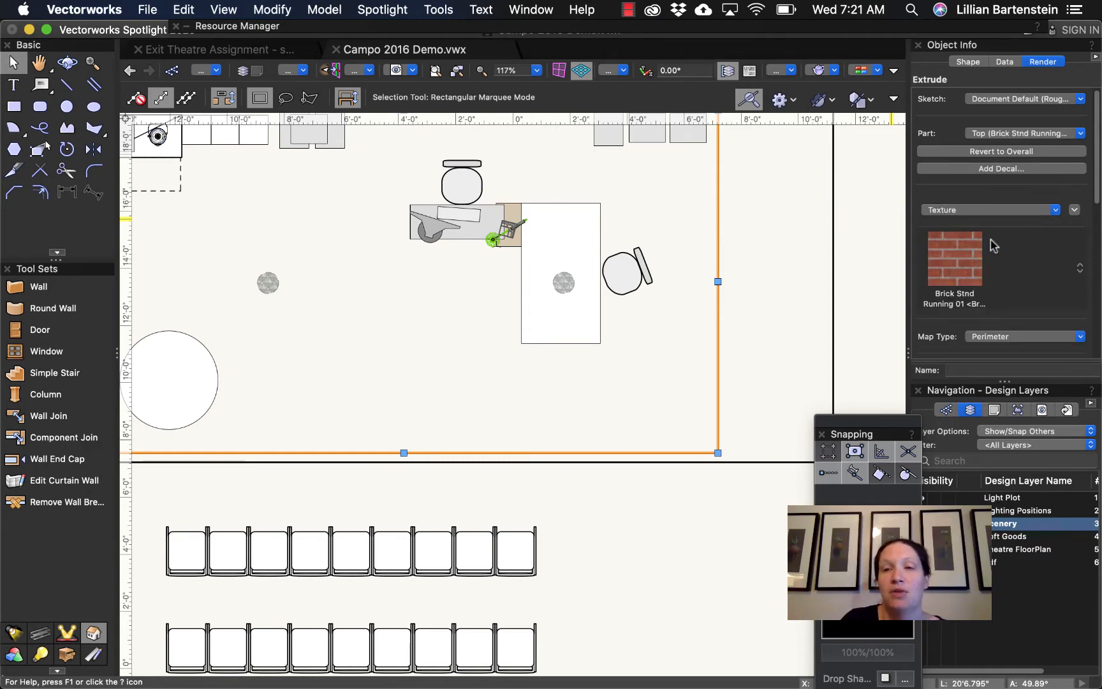
# - Search the texture libraries for "wood floor"
pyautogui.click(969, 270)
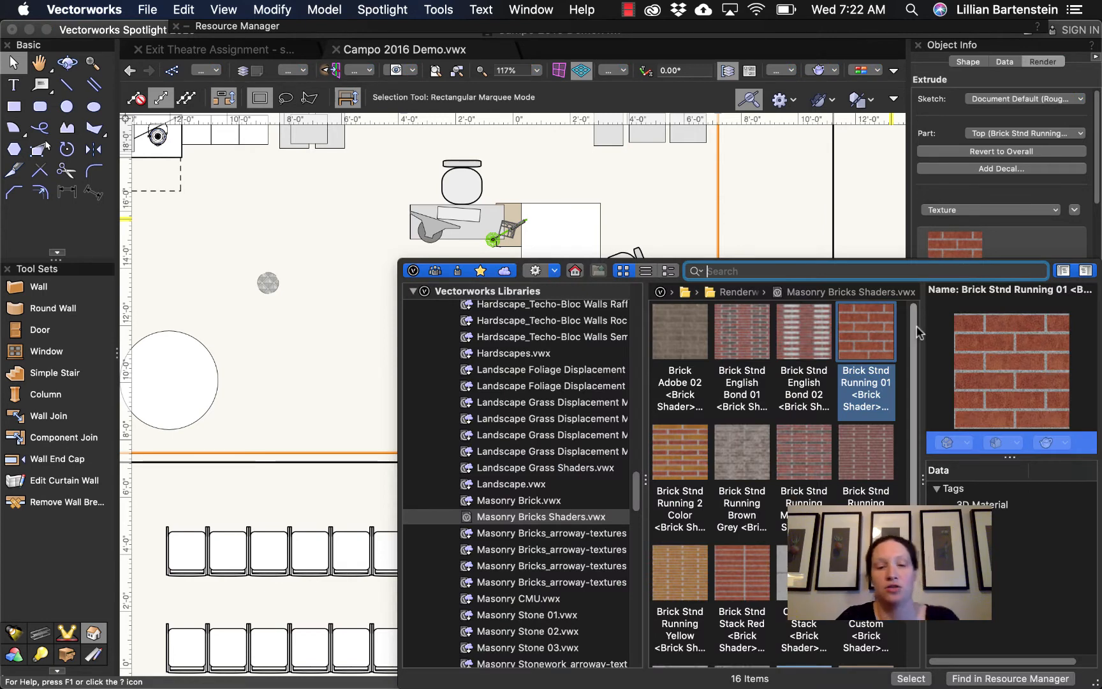
pyautogui.write('pooc')
pyautogui.press('BackSpace')
pyautogui.press('BackSpace')
pyautogui.press('BackSpace')
pyautogui.press('BackSpace')
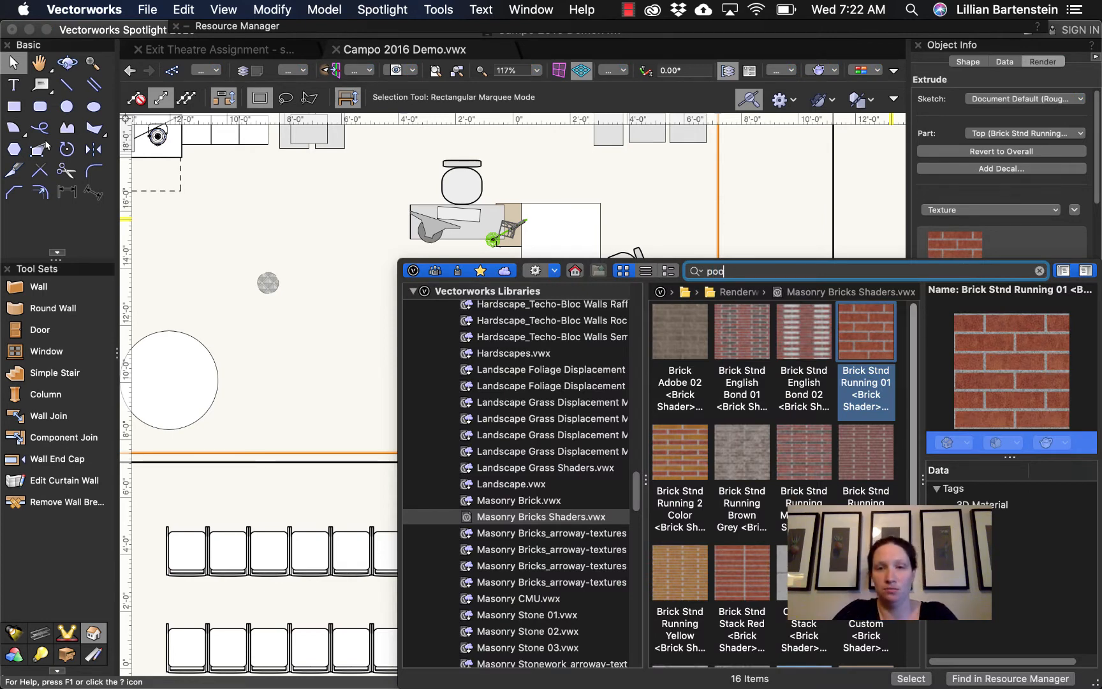
pyautogui.write('wo')
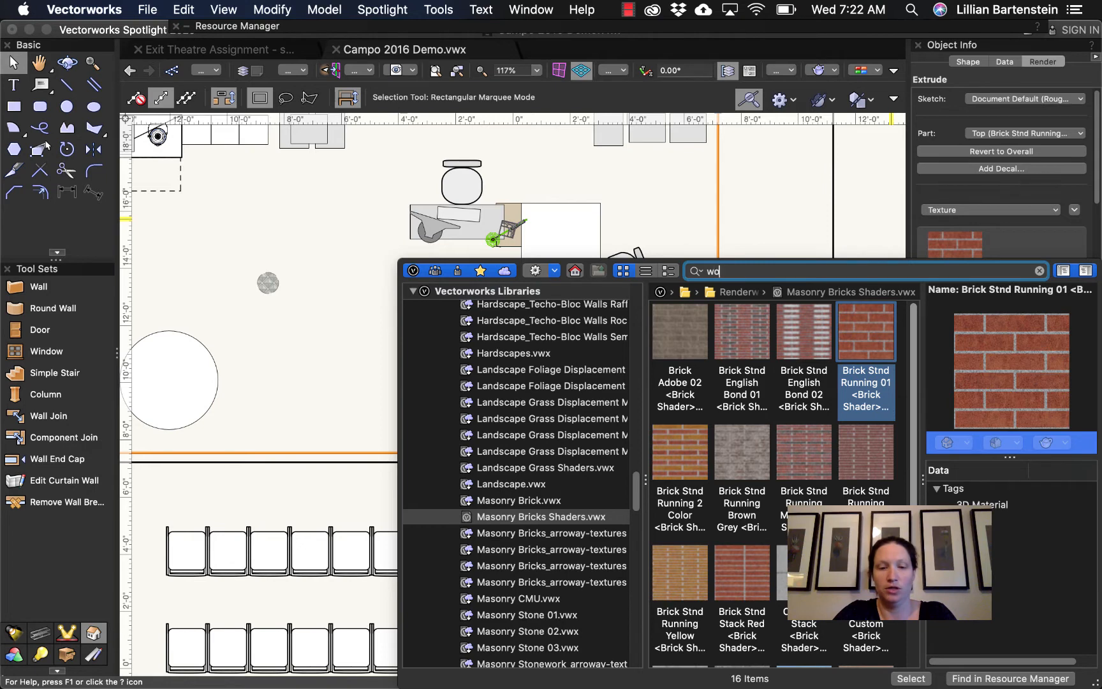
pyautogui.write('od floor')
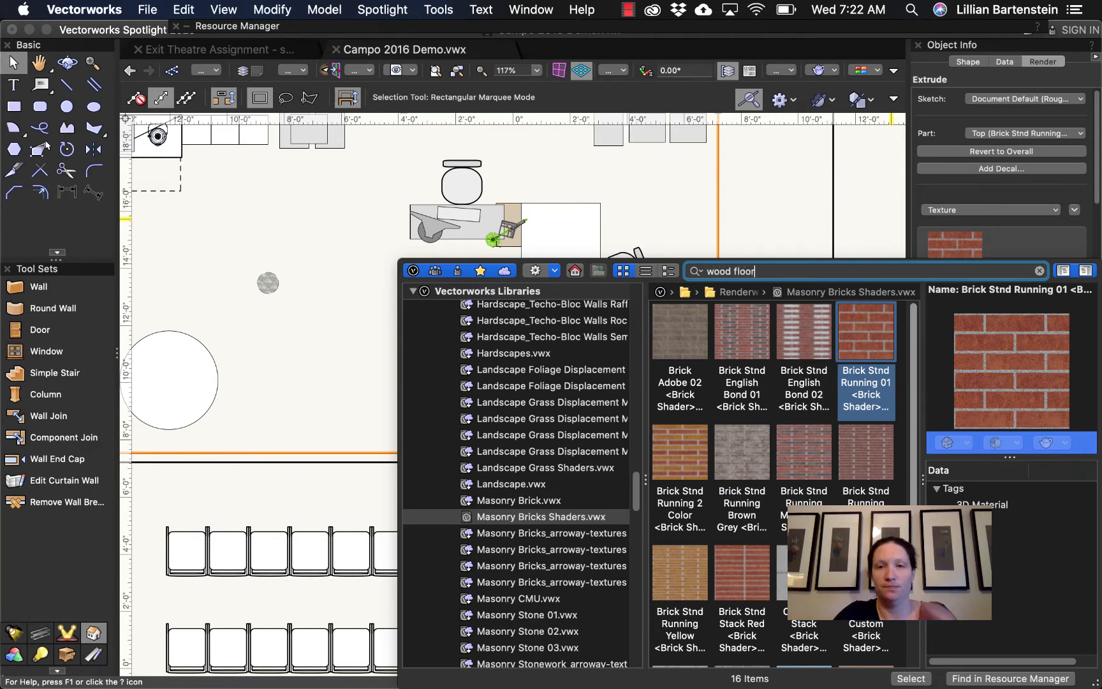
pyautogui.press('Return')
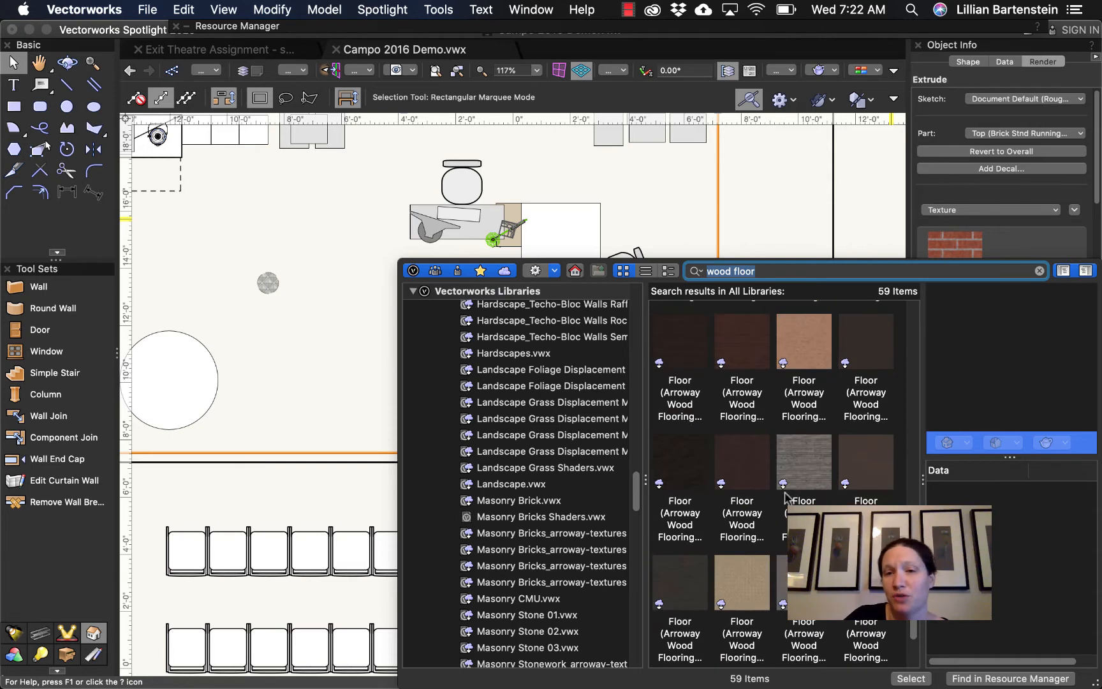
# - Apply a medium-brown Arroway Wood Flooring texture from the results to the top of the floor extrude
pyautogui.scroll(-1, 780, 464)
pyautogui.scroll(10, 785, 488)
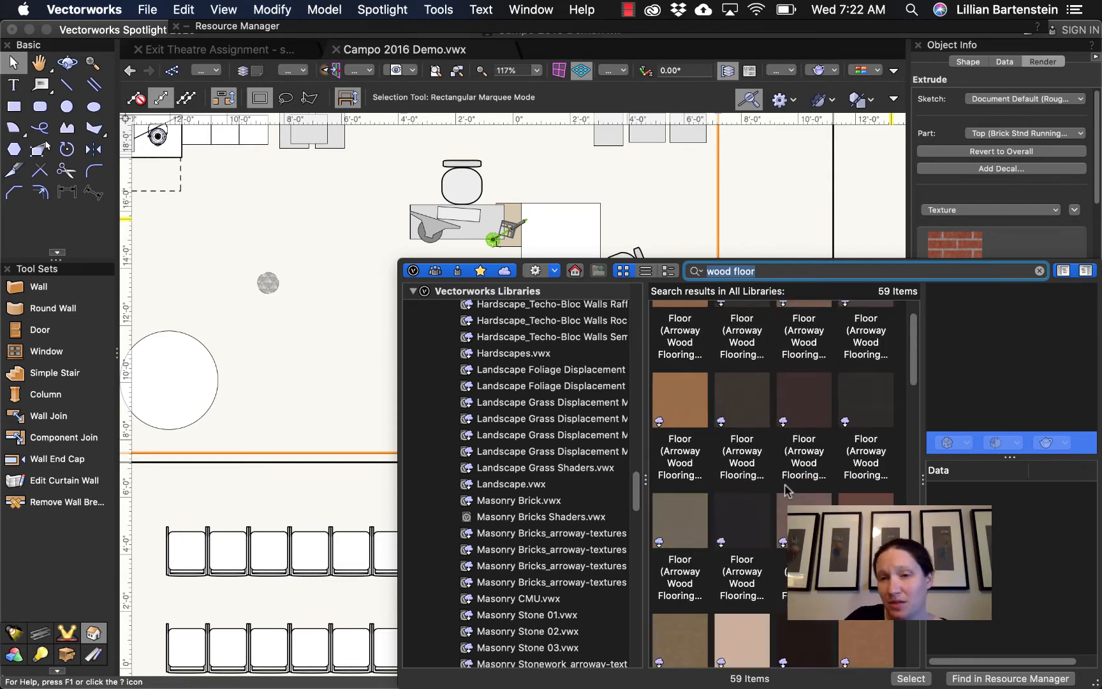
pyautogui.scroll(-1, 788, 487)
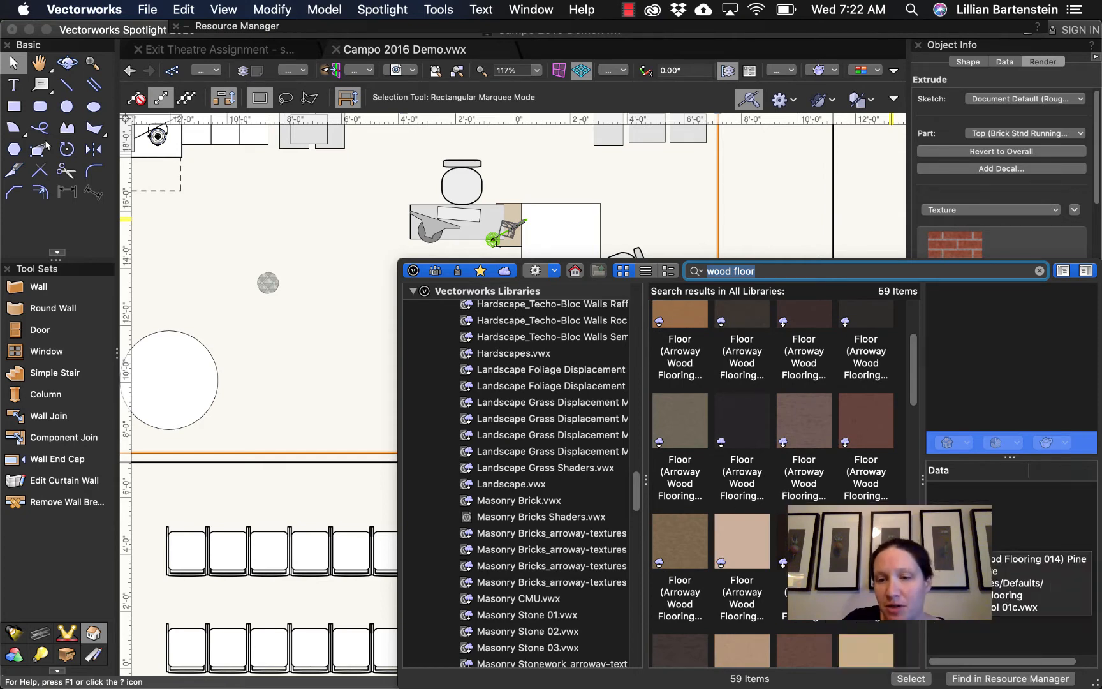
pyautogui.click(866, 543)
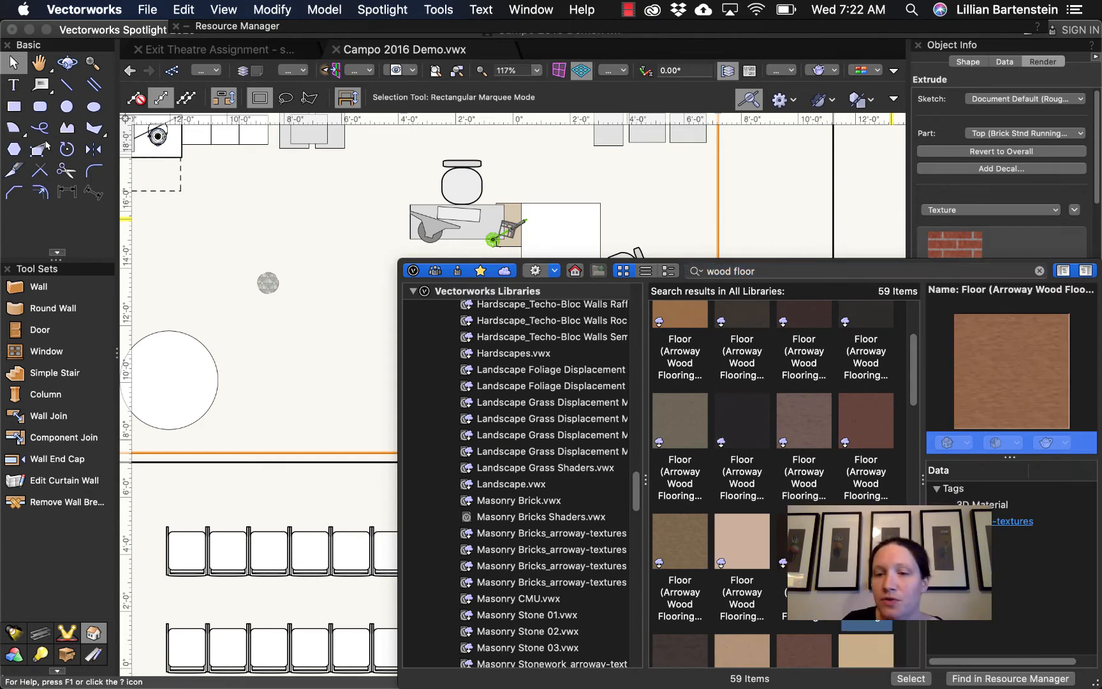
pyautogui.doubleClick(865, 543)
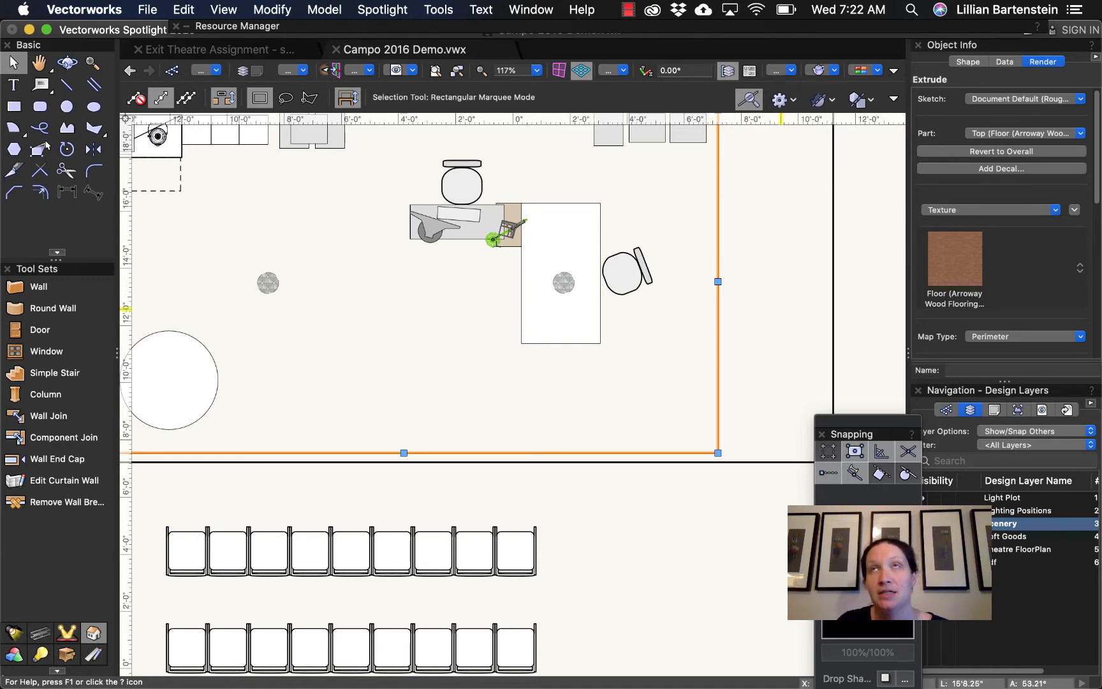
# - Change the drawing's view to Top and dismiss the message about default 3D view settings
pyautogui.click(623, 70)
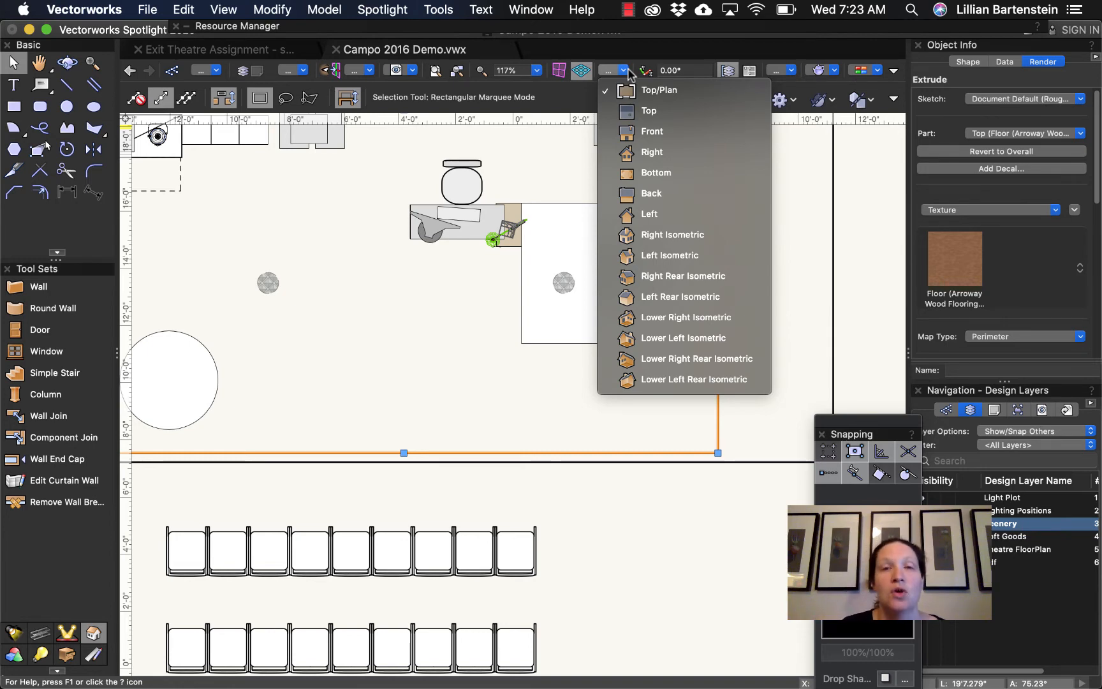
pyautogui.click(673, 110)
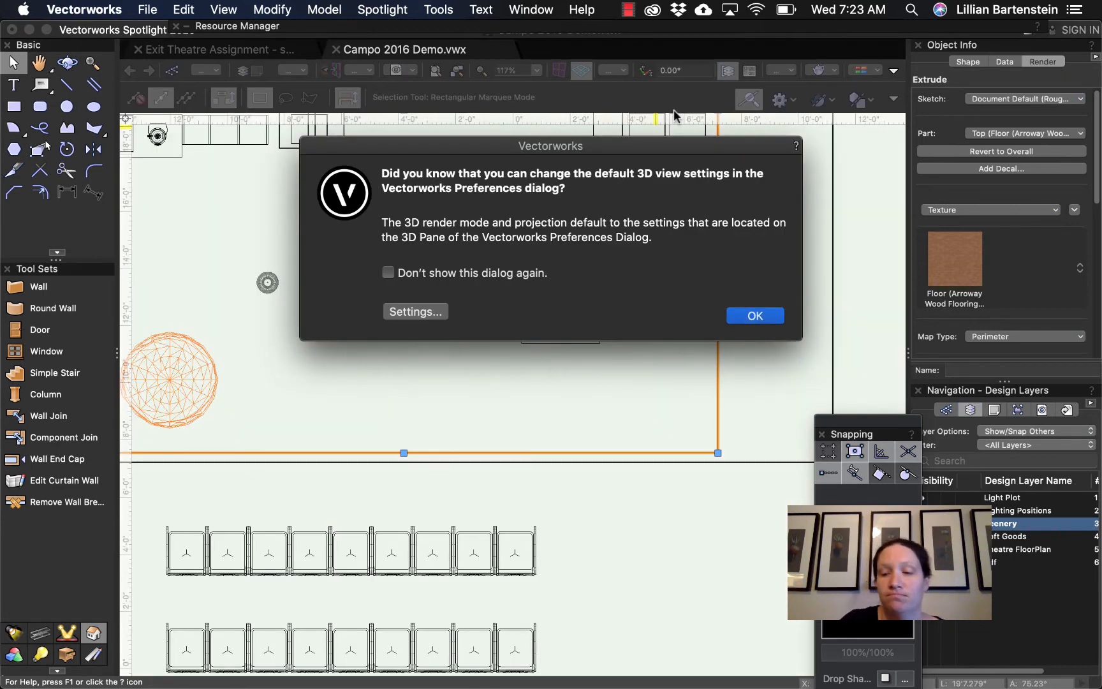
pyautogui.press('Return')
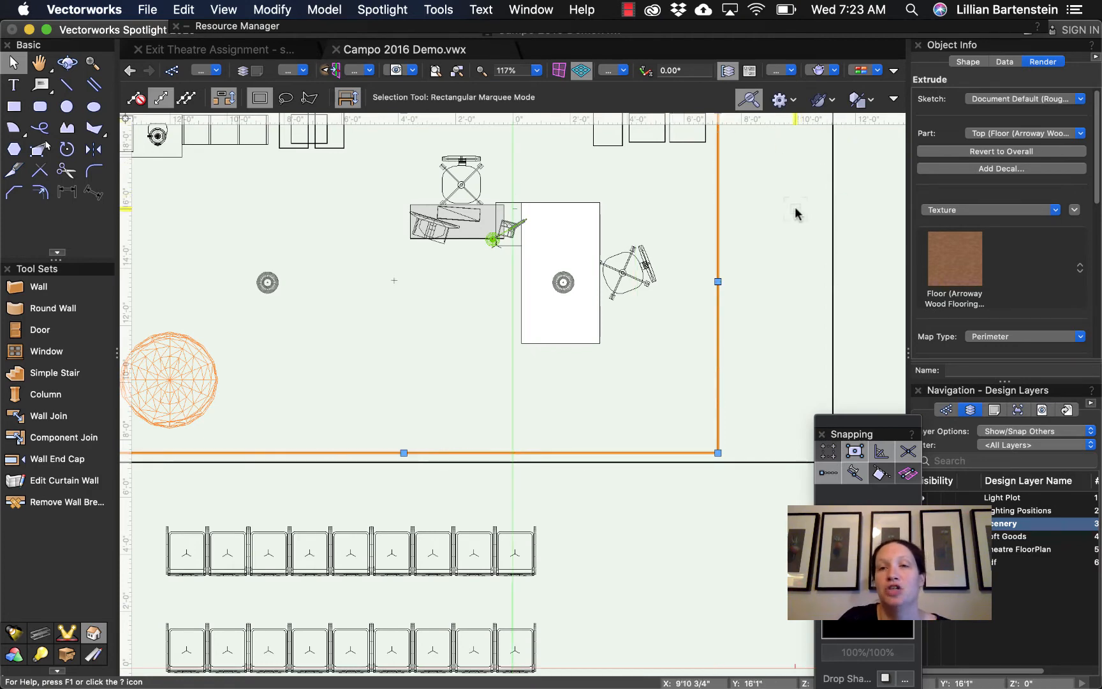
# - Set the render mode to OpenGL for the drawing and let the due backup copy be created
pyautogui.click(830, 100)
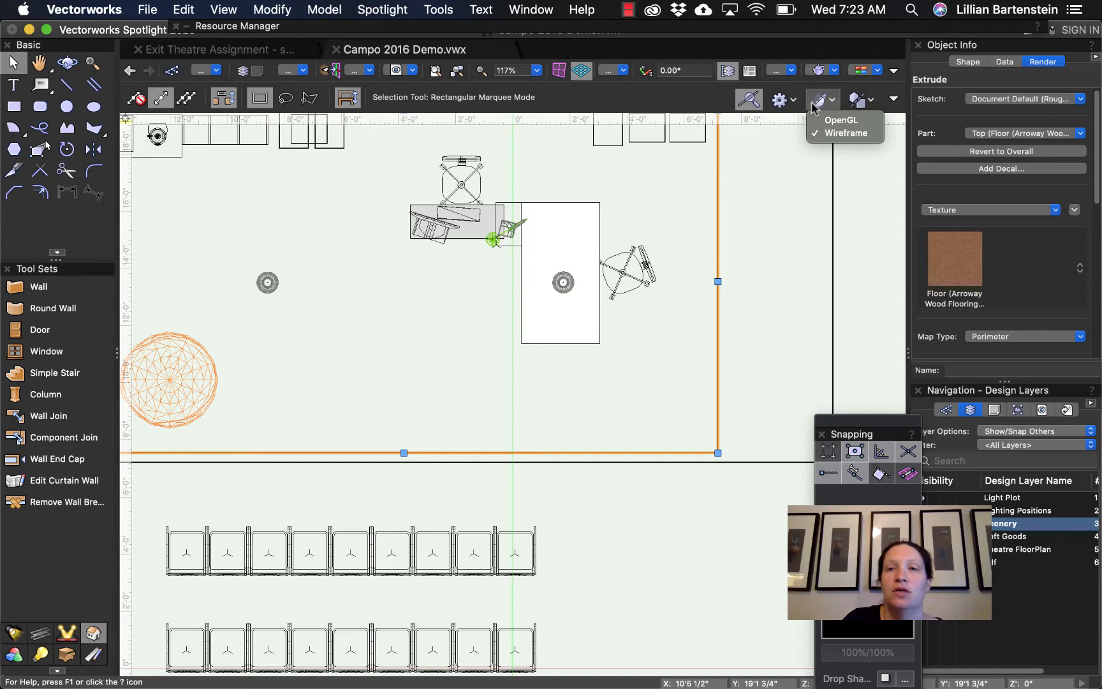
pyautogui.click(816, 103)
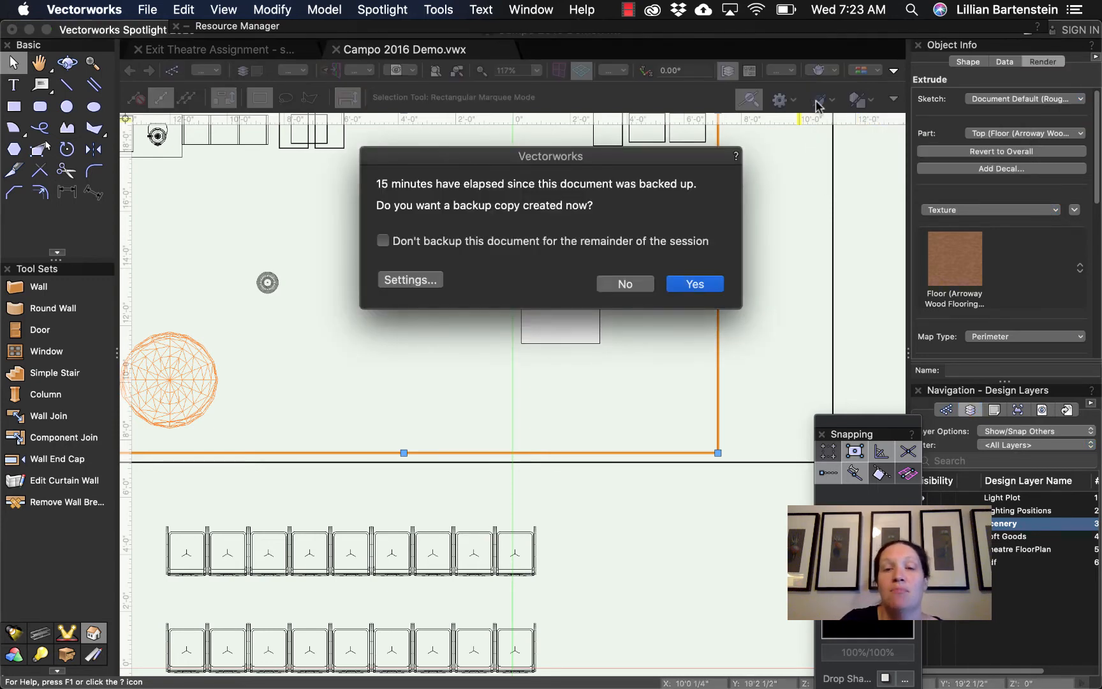
pyautogui.click(711, 283)
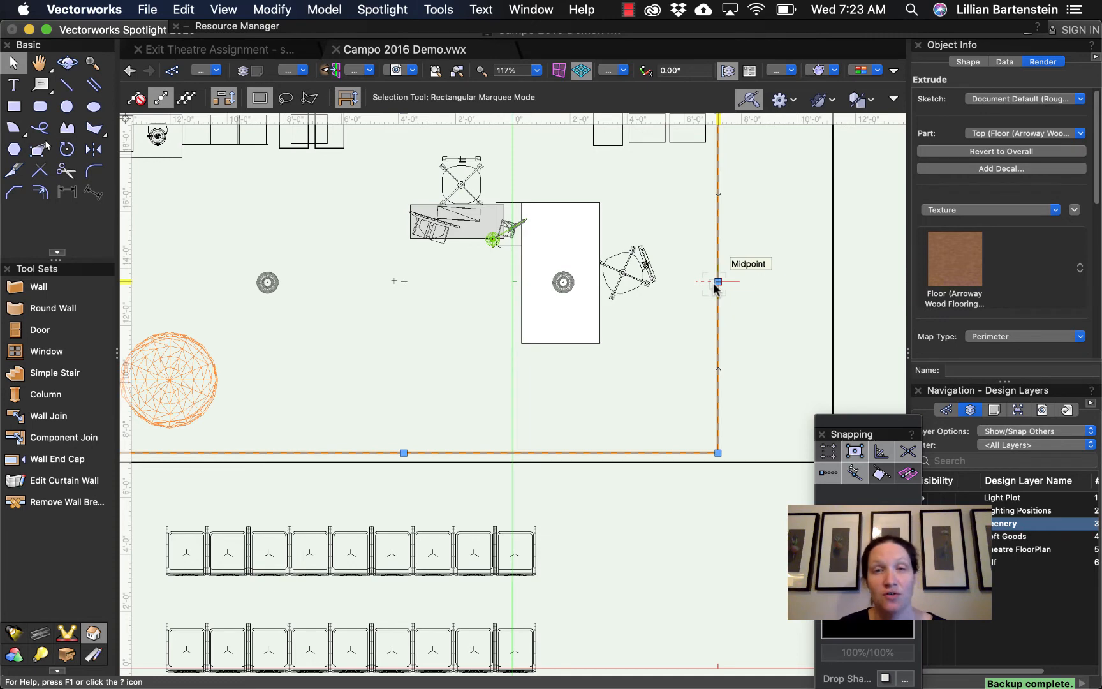
pyautogui.click(830, 96)
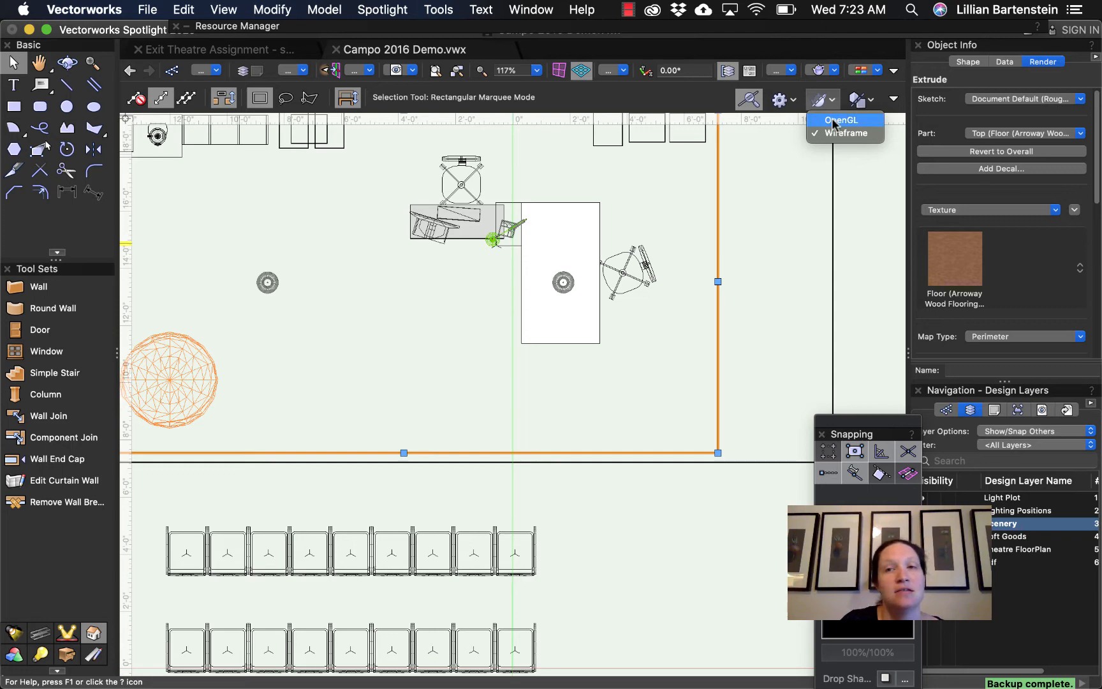
pyautogui.click(833, 121)
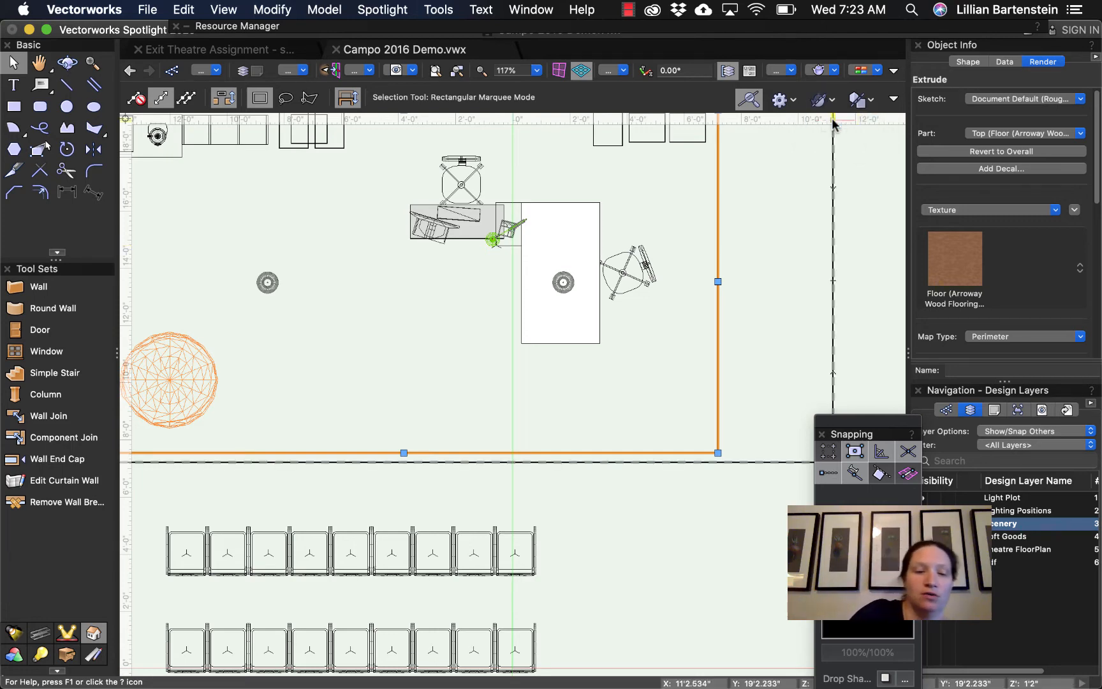
pyautogui.press('super+5')
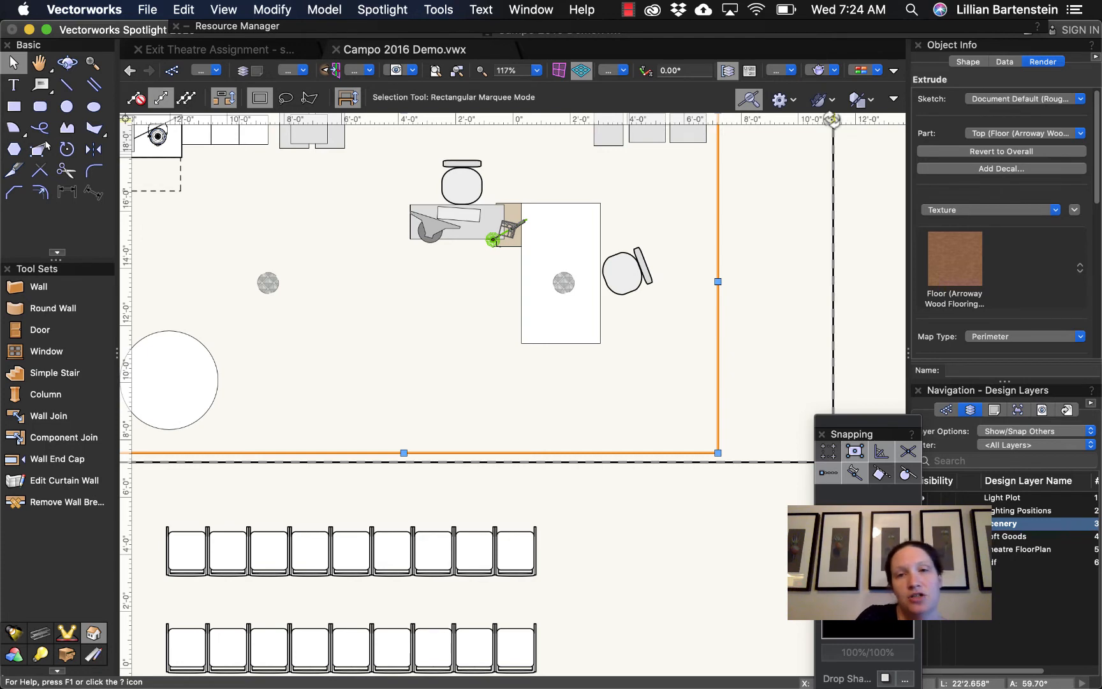
# - Orbit around the rendered stage to examine the wood floor texture in 3D from the audience side
pyautogui.hotkey('shift', 'c')
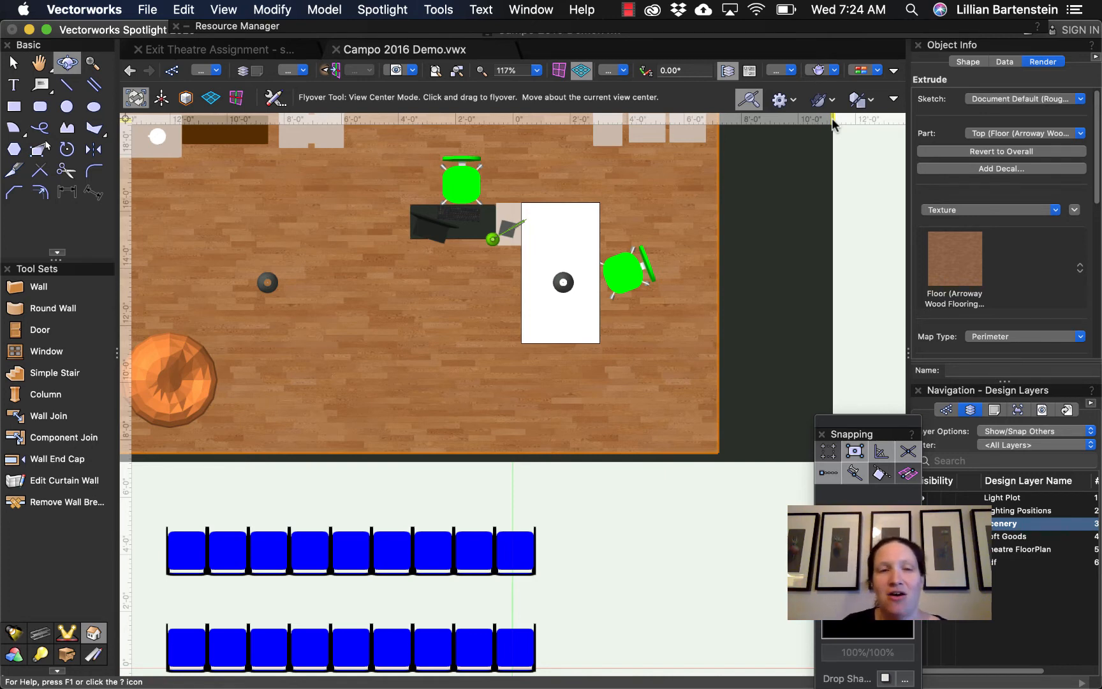
pyautogui.press('h')
pyautogui.moveTo(374, 264)
pyautogui.mouseDown()
pyautogui.moveTo(465, 374)
pyautogui.moveTo(509, 236)
pyautogui.moveTo(538, 237)
pyautogui.mouseUp()
pyautogui.press('c')
pyautogui.press('h')
pyautogui.moveTo(454, 462); pyautogui.dragTo(451, 405)
pyautogui.press('c')
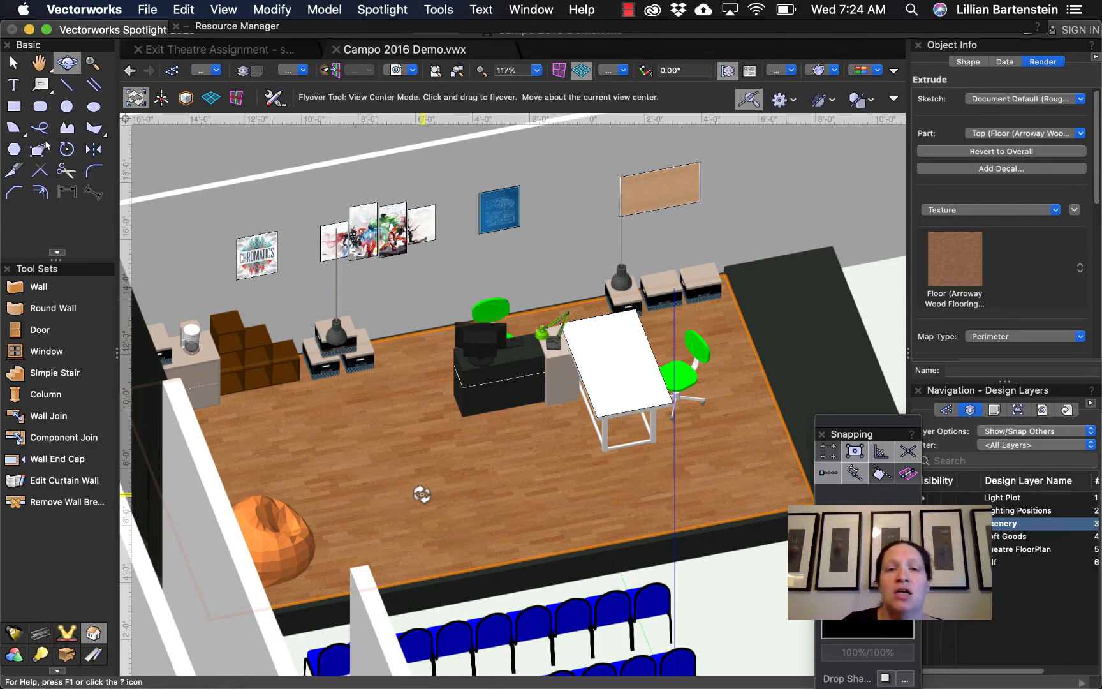
pyautogui.moveTo(449, 505); pyautogui.dragTo(426, 464)
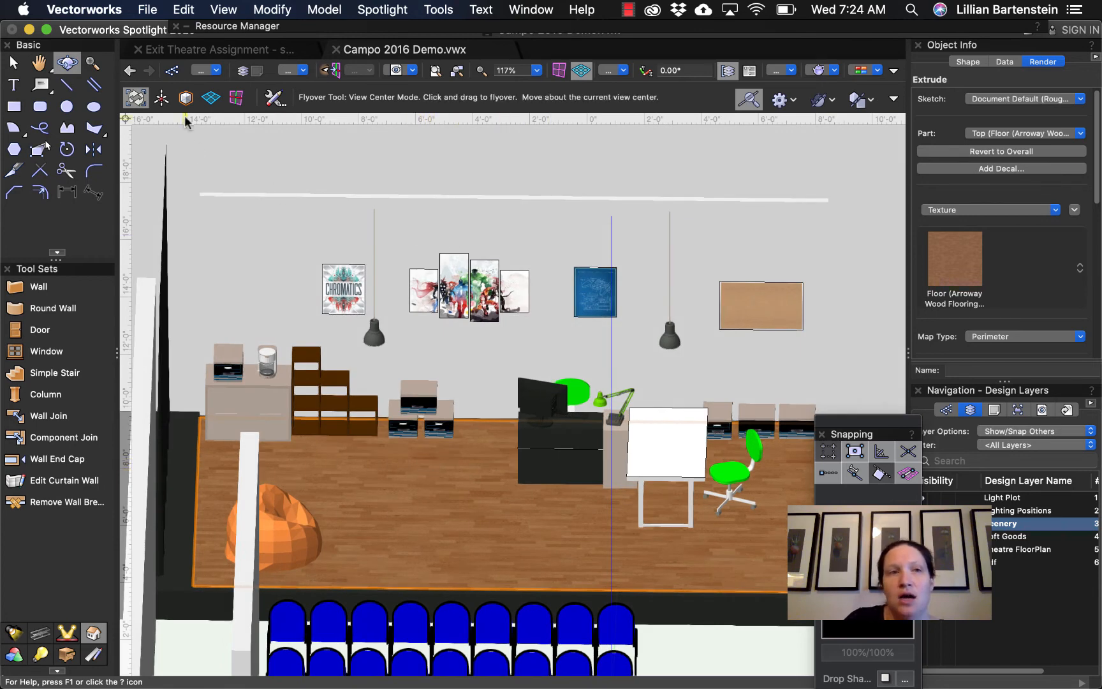
# - Select the set's back wall and check its part options and direction arrow in Top/Plan view to identify the side facing the stage
pyautogui.press('x')
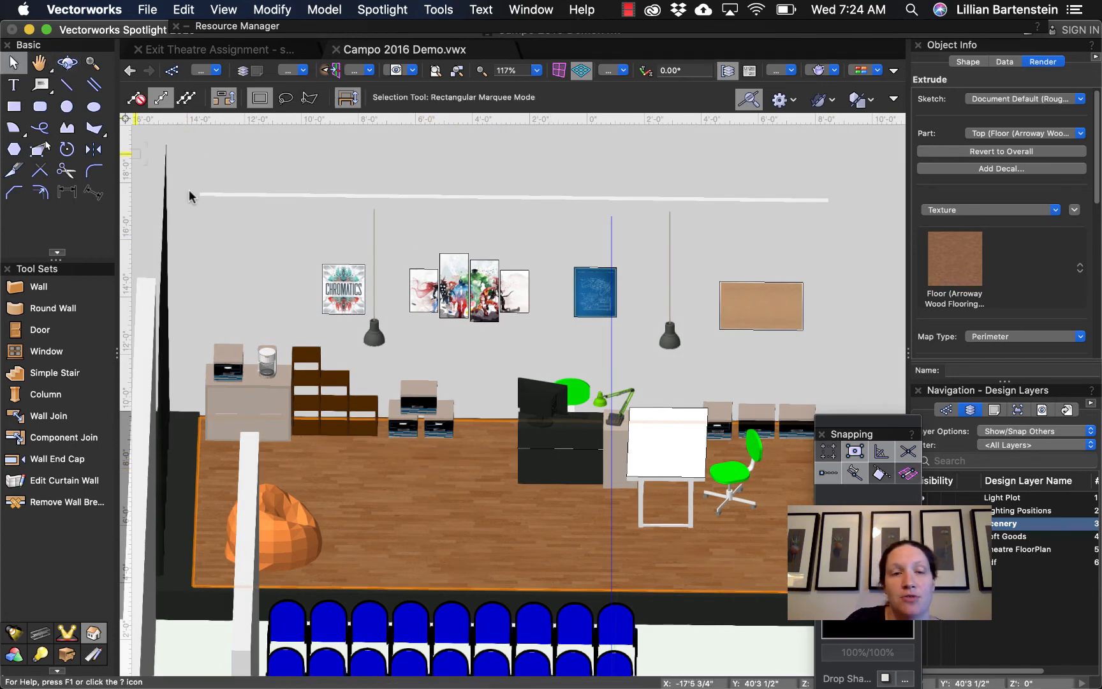
pyautogui.click(564, 202)
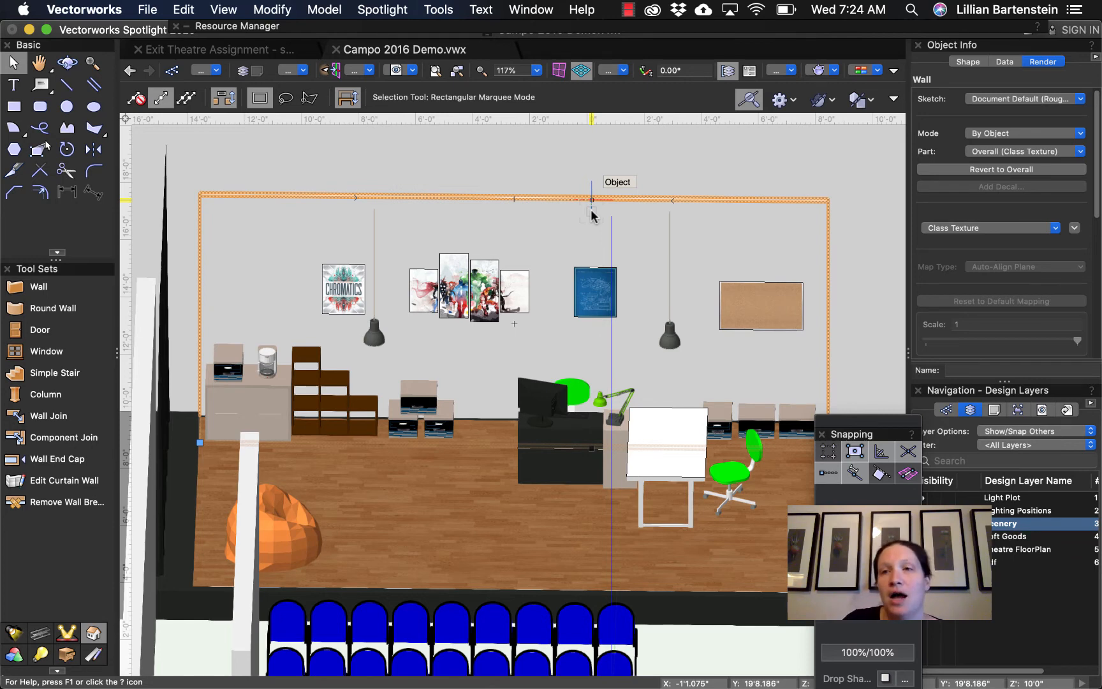
pyautogui.click(1016, 152)
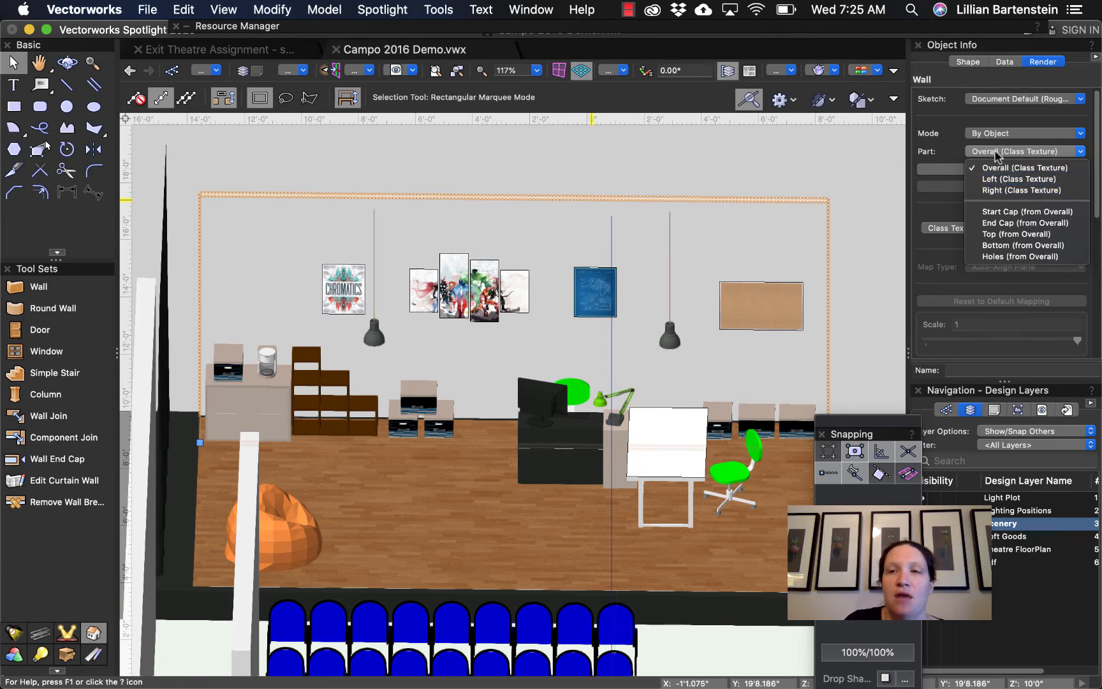
pyautogui.click(949, 153)
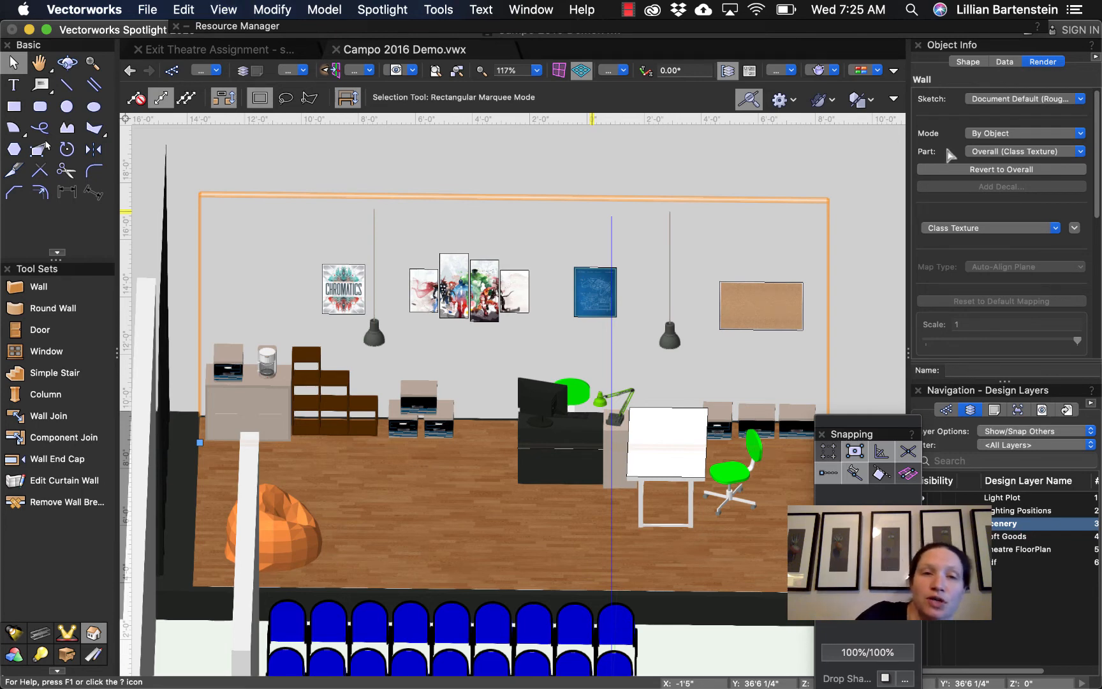
pyautogui.press('super+5')
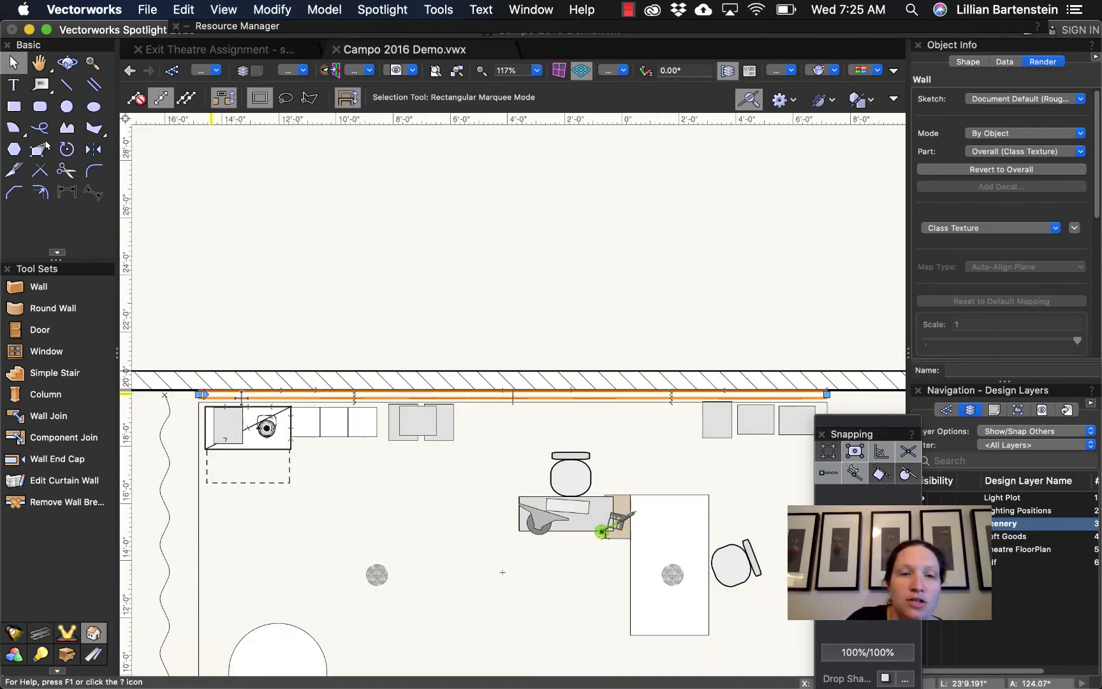
pyautogui.scroll(5, 205, 398)
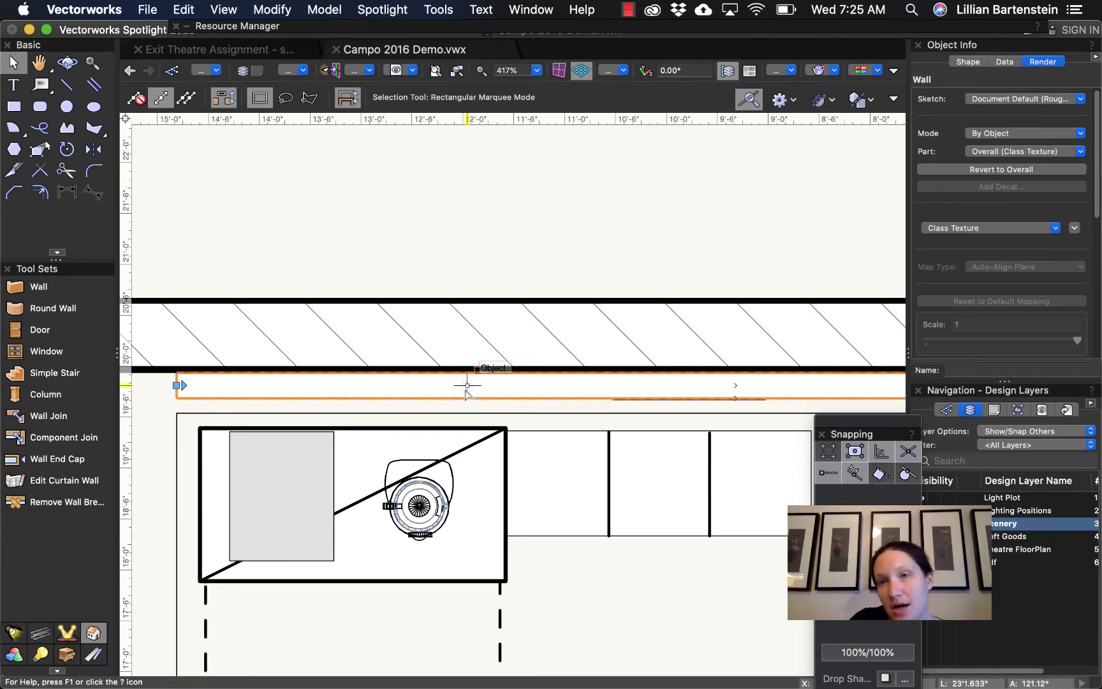
# - Set the Right part of the back wall to its own Texture, using Brick Stnd Running 01
pyautogui.click(1040, 154)
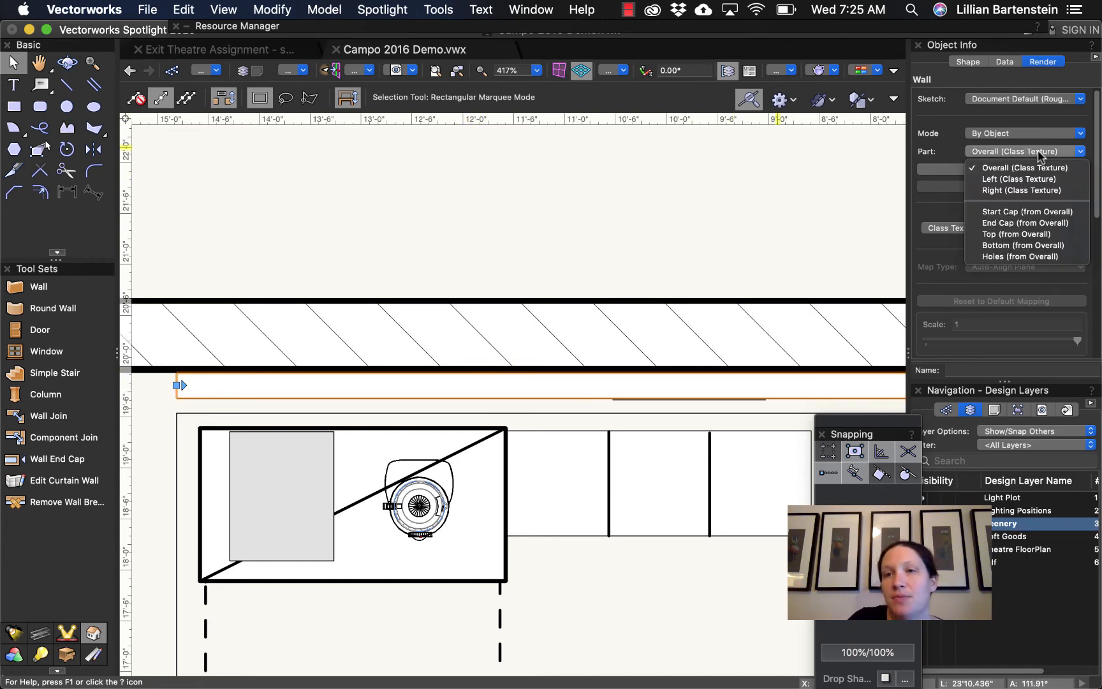
pyautogui.click(1036, 189)
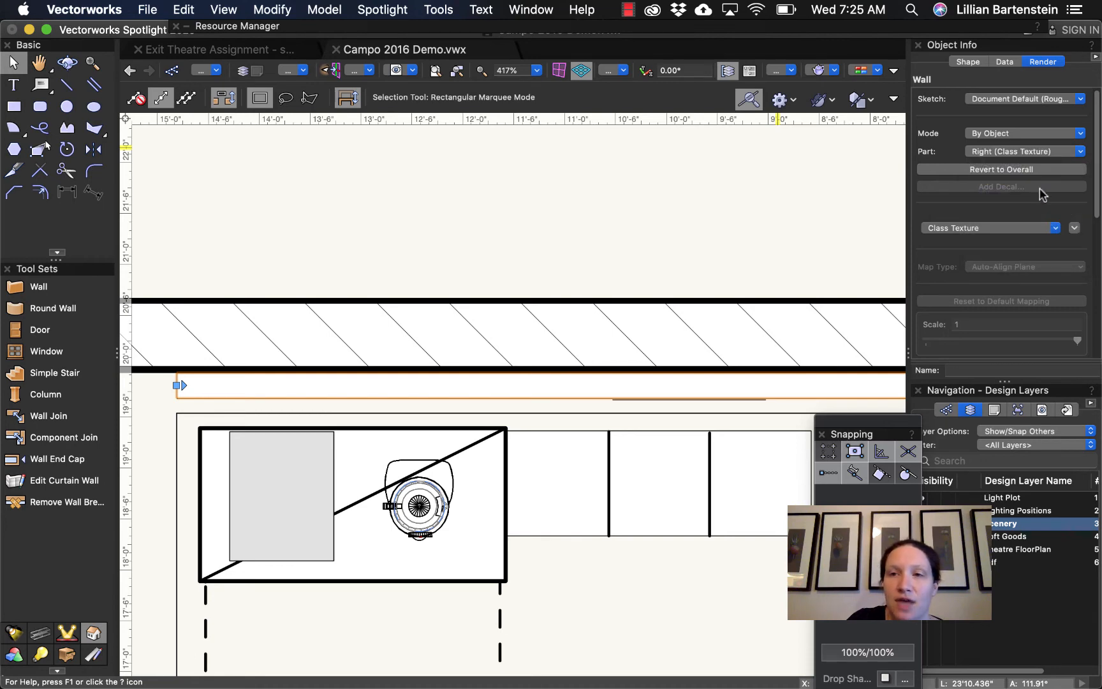
pyautogui.click(993, 230)
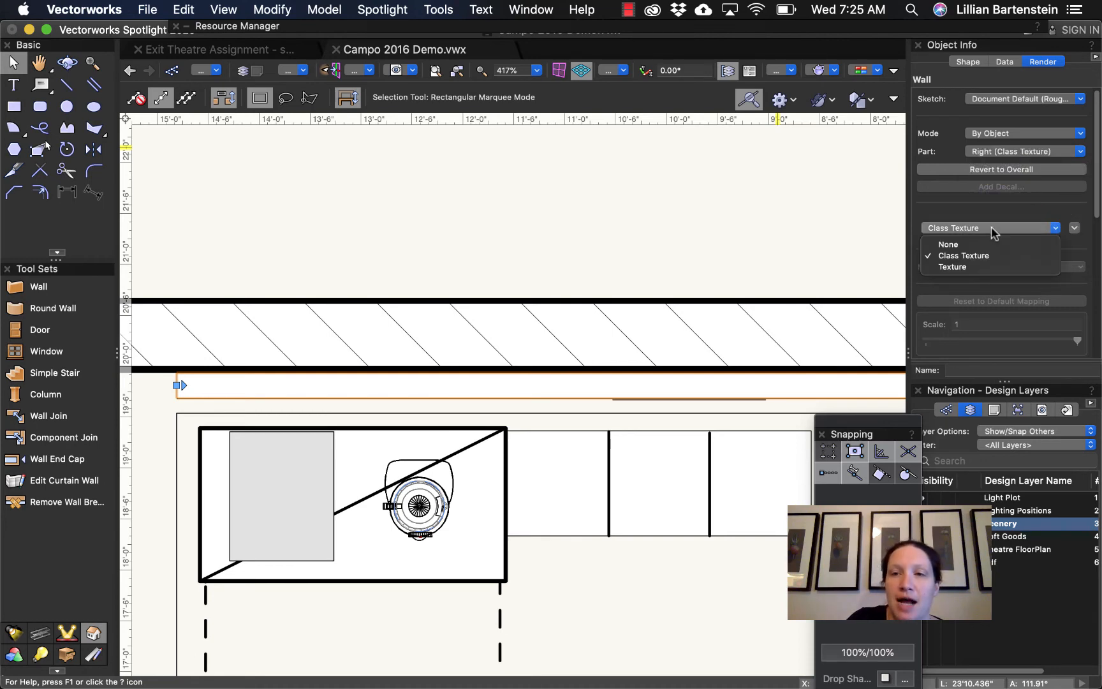
pyautogui.click(979, 267)
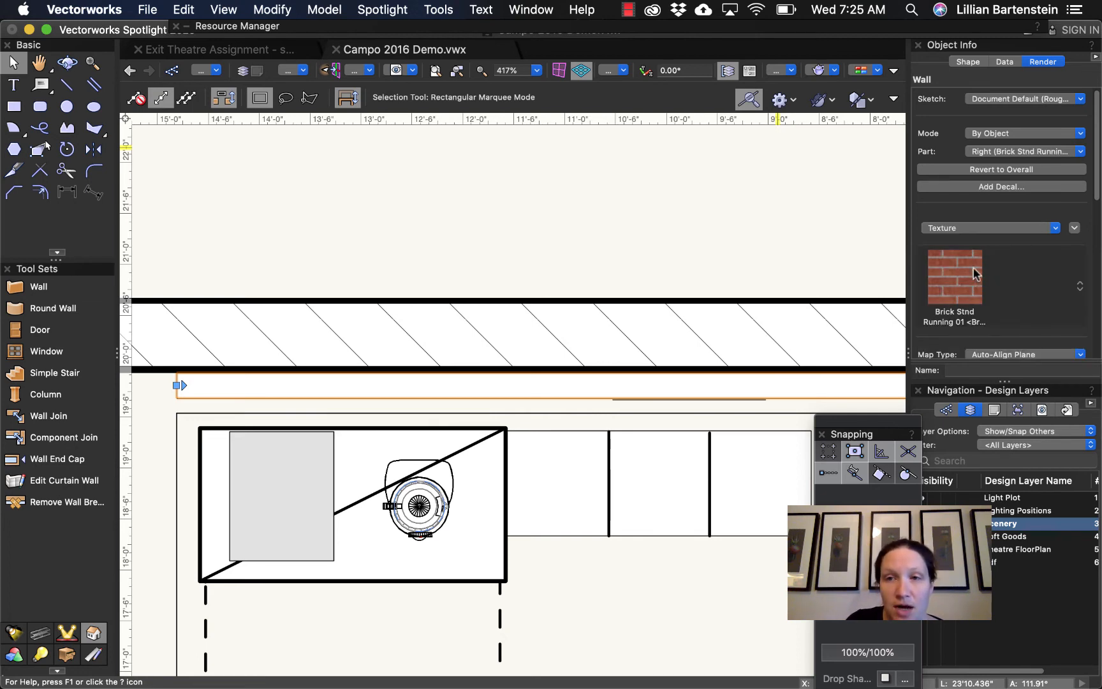
# - Search the texture libraries for "brick", browse the results and close the selector without choosing another texture
pyautogui.click(958, 284)
pyautogui.write('bric')
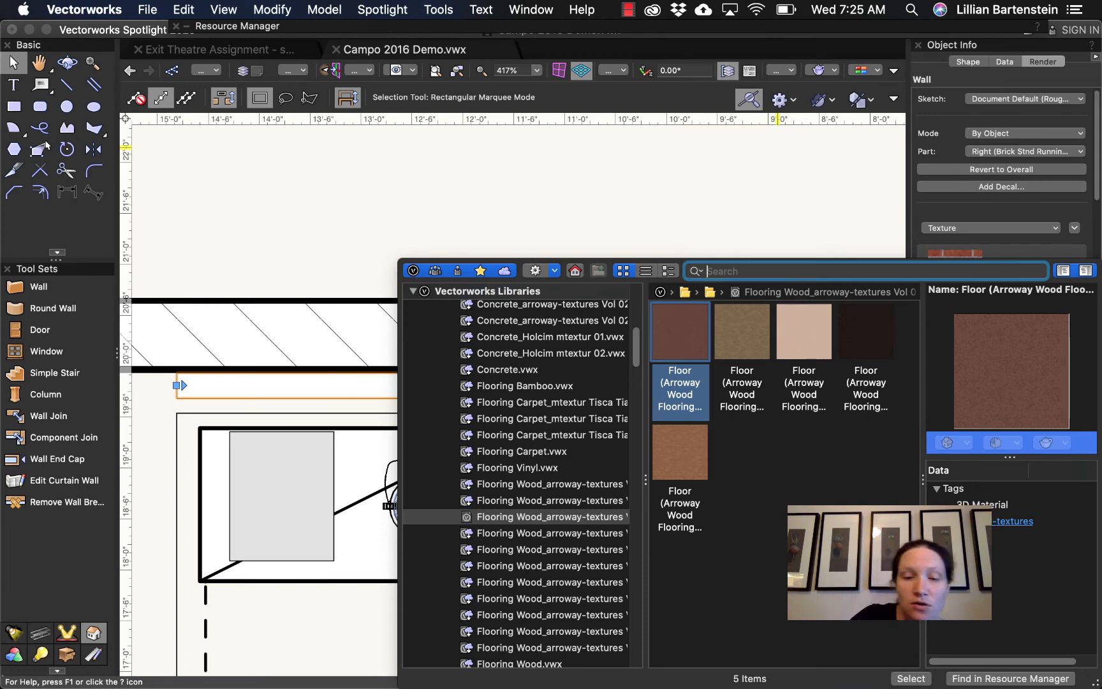
pyautogui.write('k')
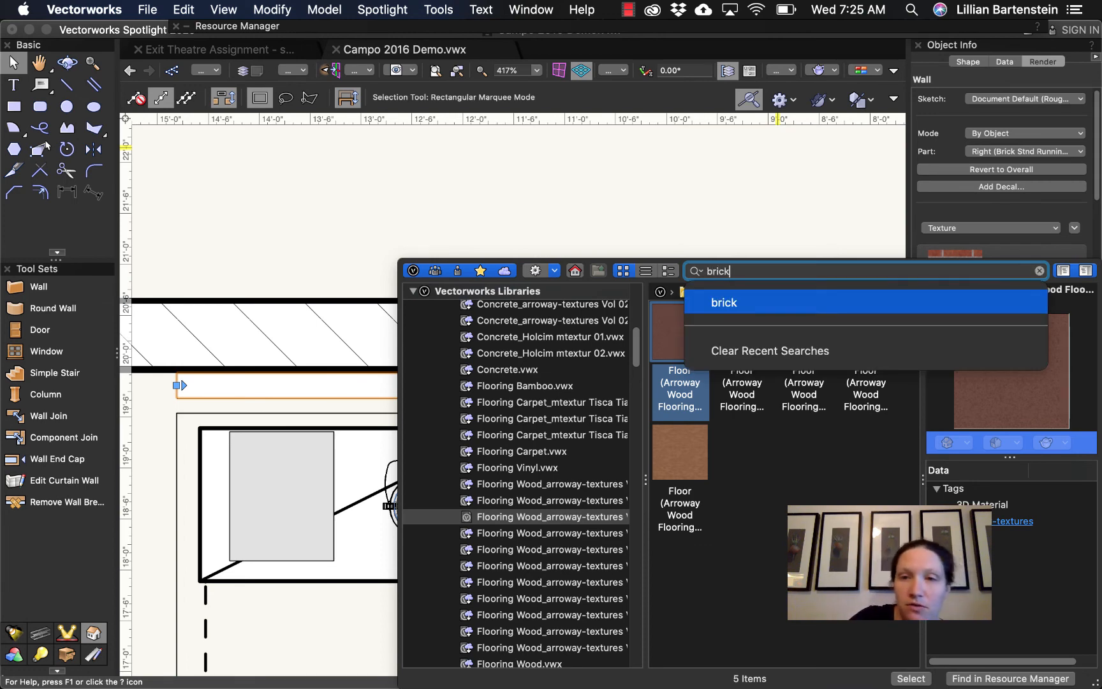
pyautogui.press('Return')
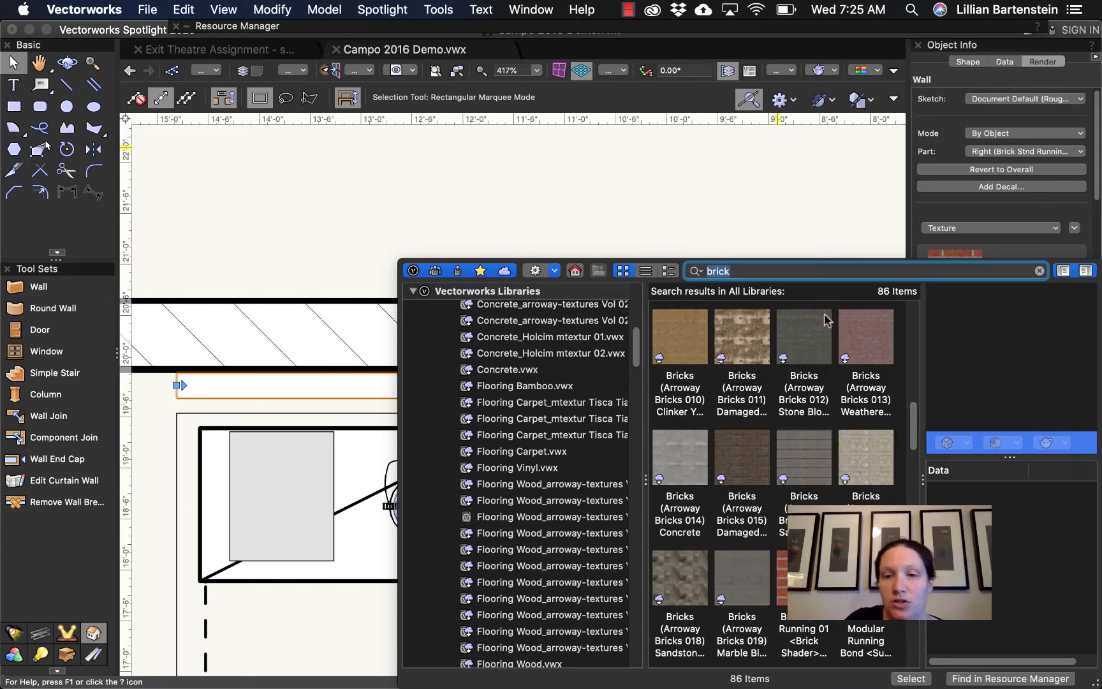
pyautogui.scroll(-3, 785, 485)
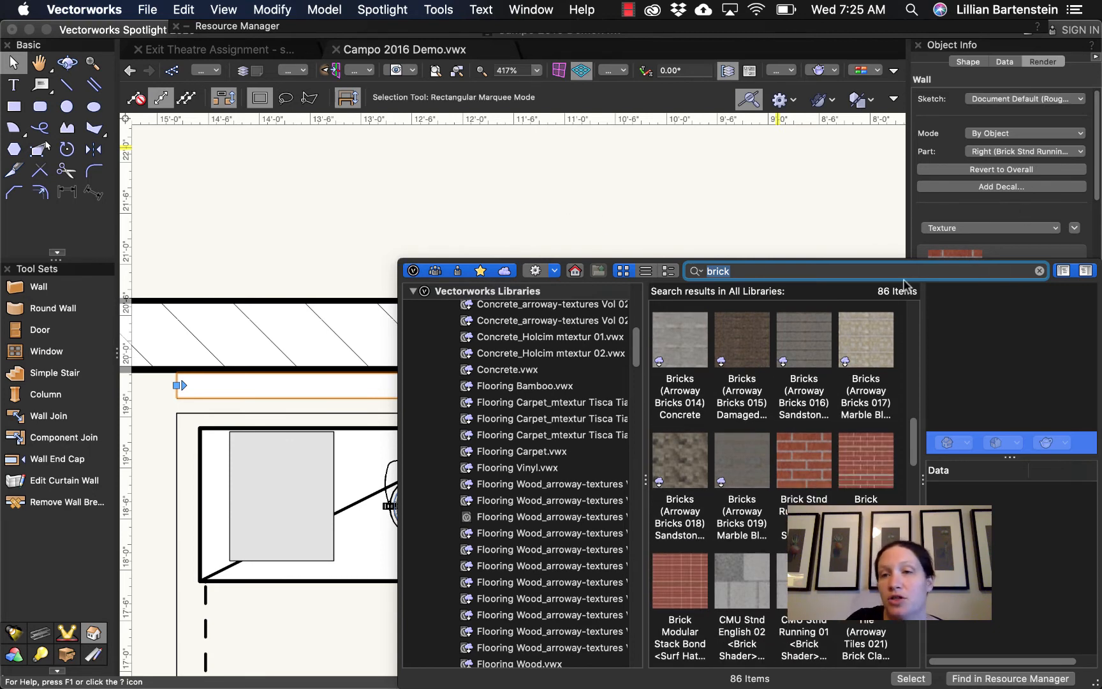
pyautogui.press('BackSpace')
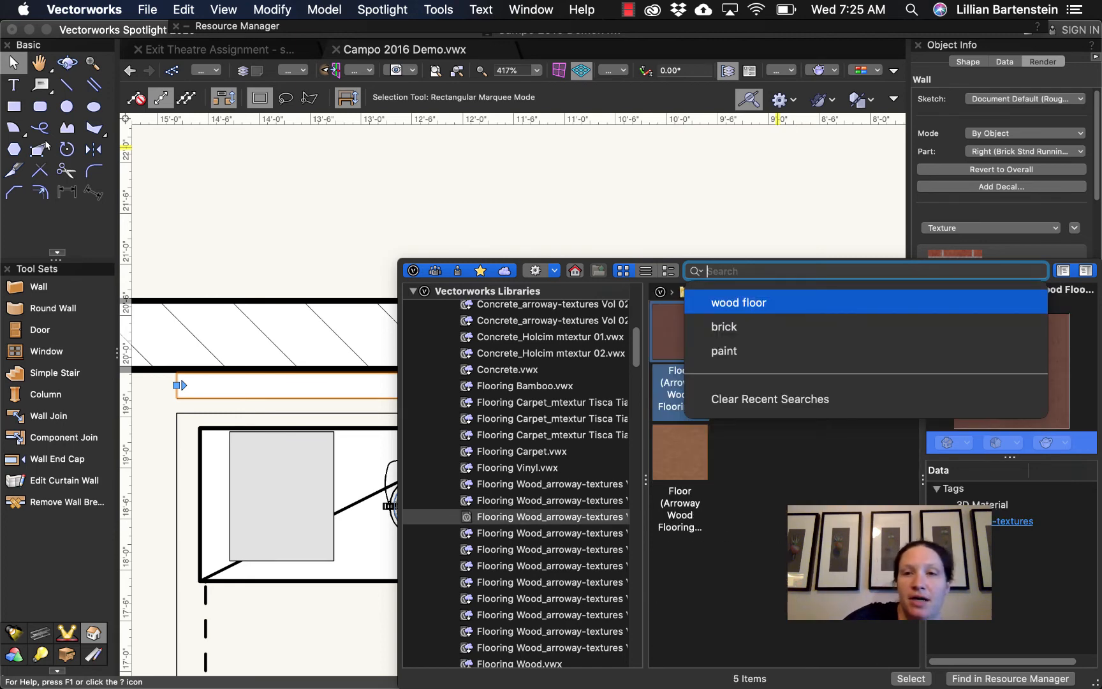
pyautogui.click(831, 214)
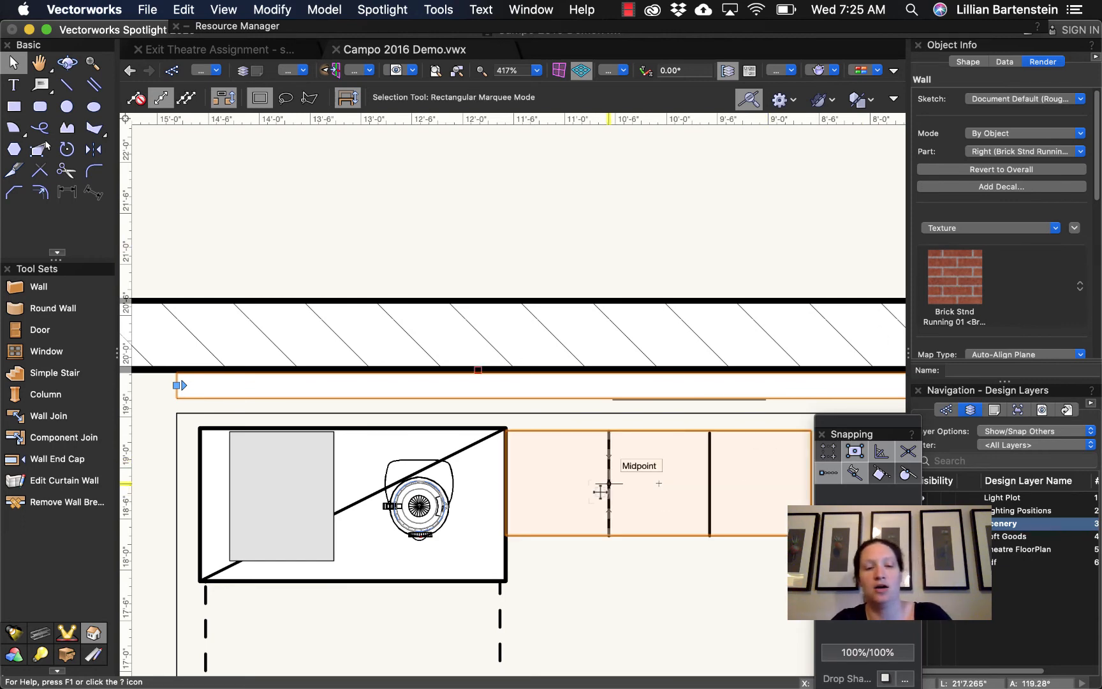
# - Examine the rendered brick wall in 3D, including the posters and the corkboard hung on it
pyautogui.hotkey('shift', 'c')
pyautogui.moveTo(596, 506)
pyautogui.mouseDown()
pyautogui.moveTo(598, 561)
pyautogui.moveTo(563, 438)
pyautogui.moveTo(626, 512)
pyautogui.mouseUp()
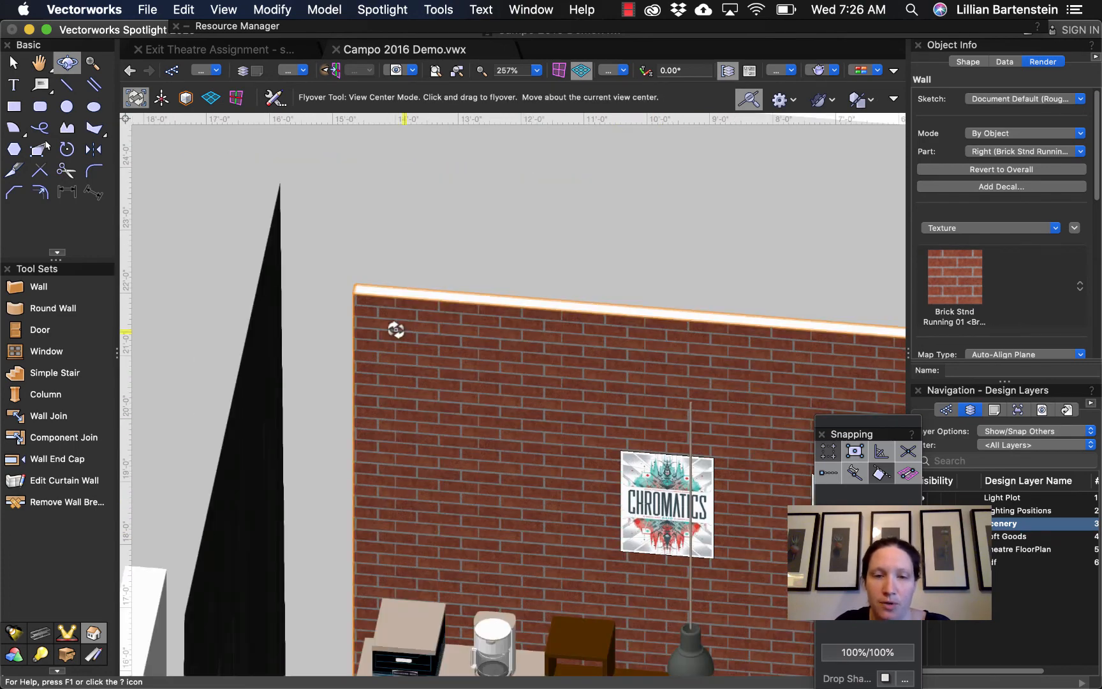
pyautogui.press('h')
pyautogui.moveTo(669, 533); pyautogui.dragTo(430, 448)
pyautogui.scroll(-3, 516, 512)
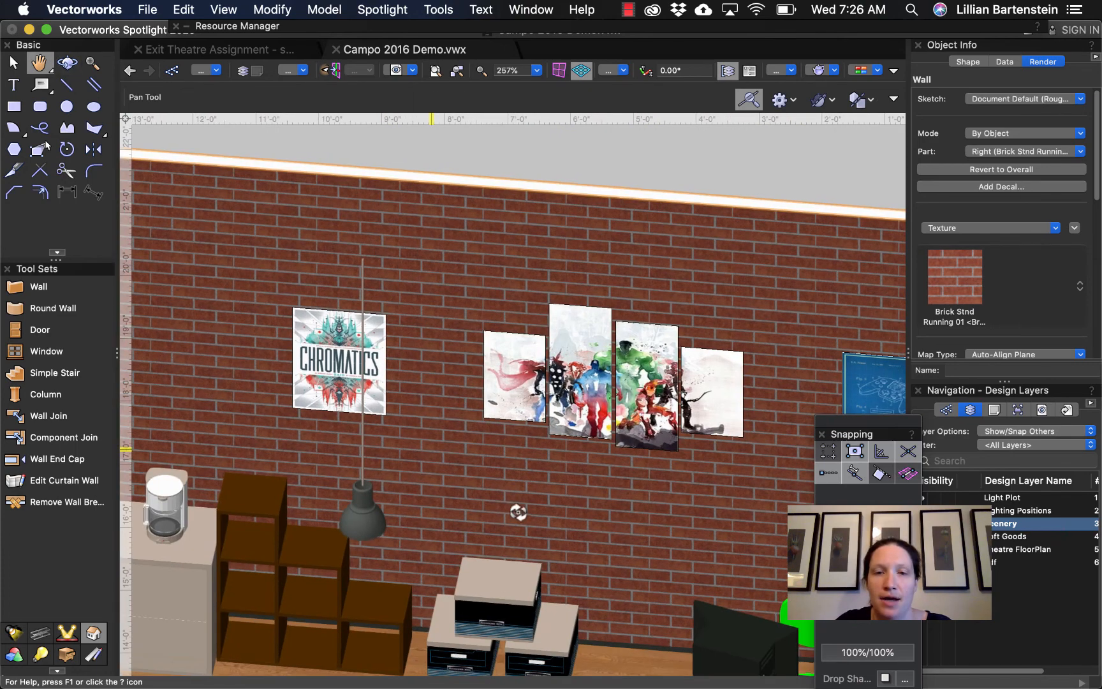
pyautogui.moveTo(541, 523); pyautogui.dragTo(560, 418)
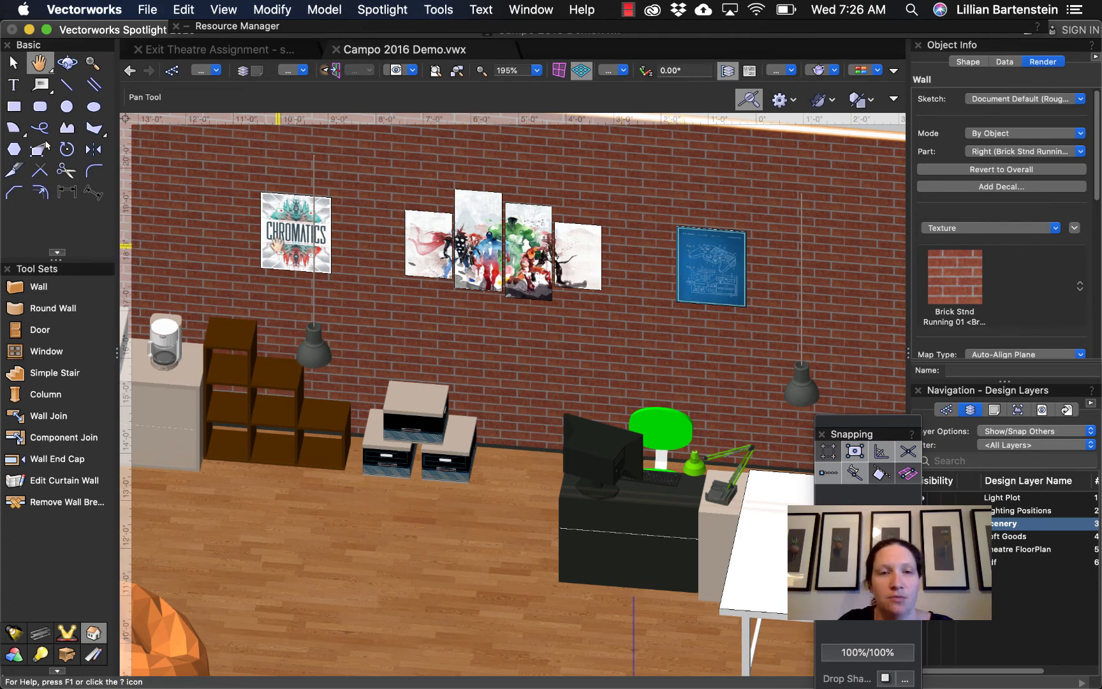
pyautogui.scroll(3, 516, 265)
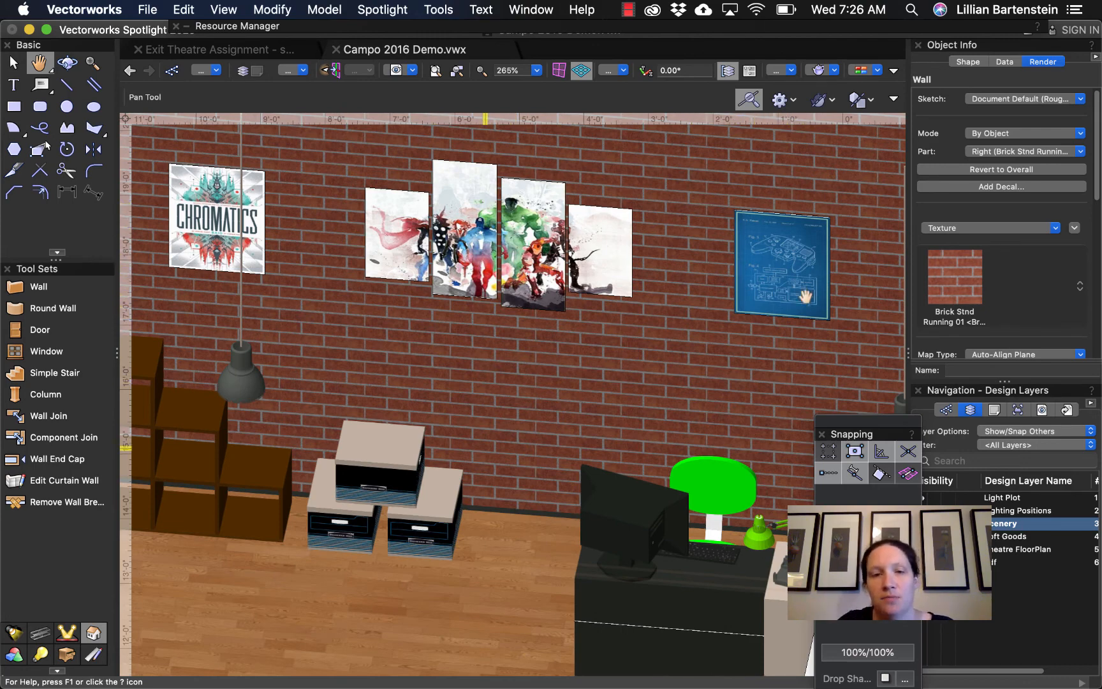
pyautogui.scroll(-5, 482, 443)
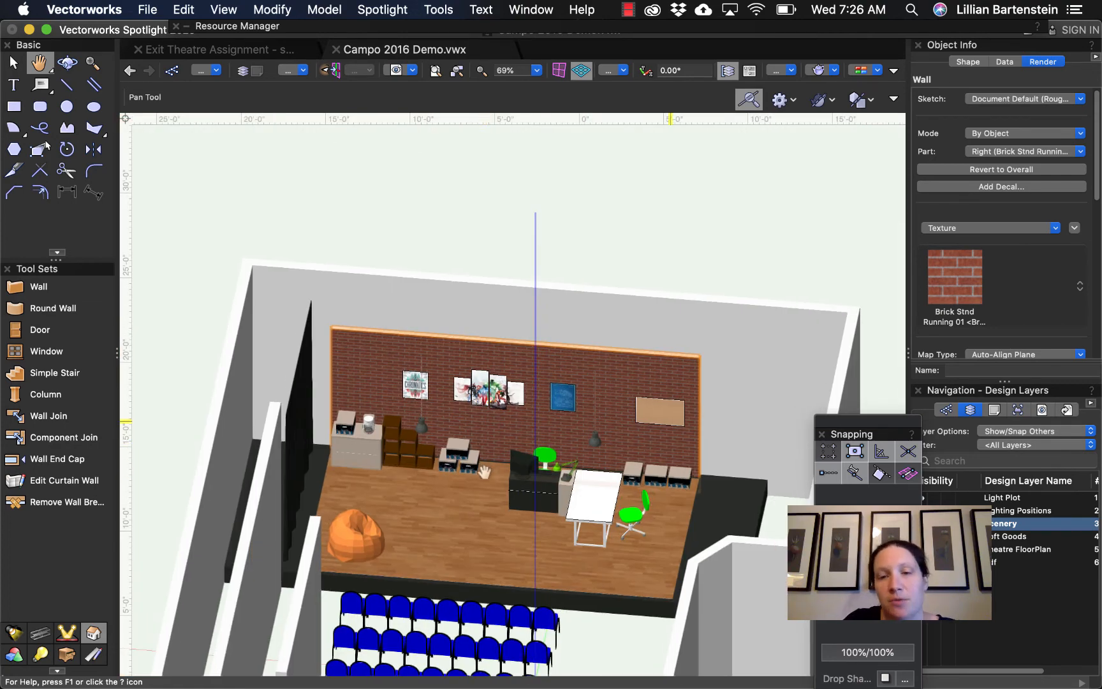
pyautogui.scroll(3, 483, 472)
pyautogui.scroll(2, 488, 435)
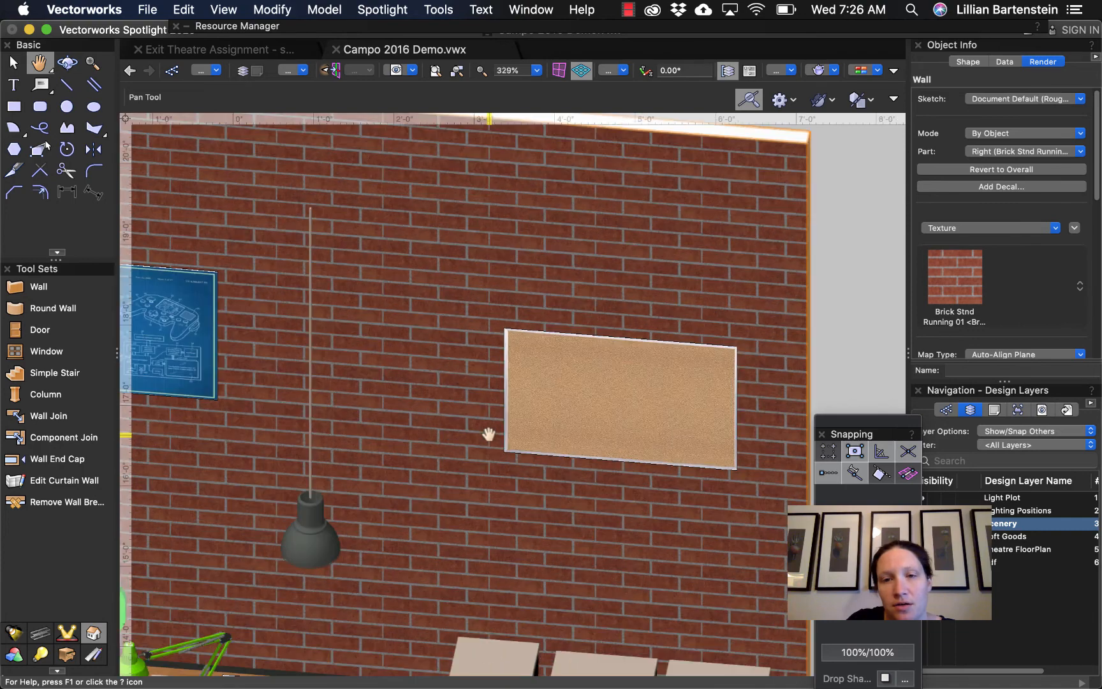
pyautogui.scroll(-5, 489, 434)
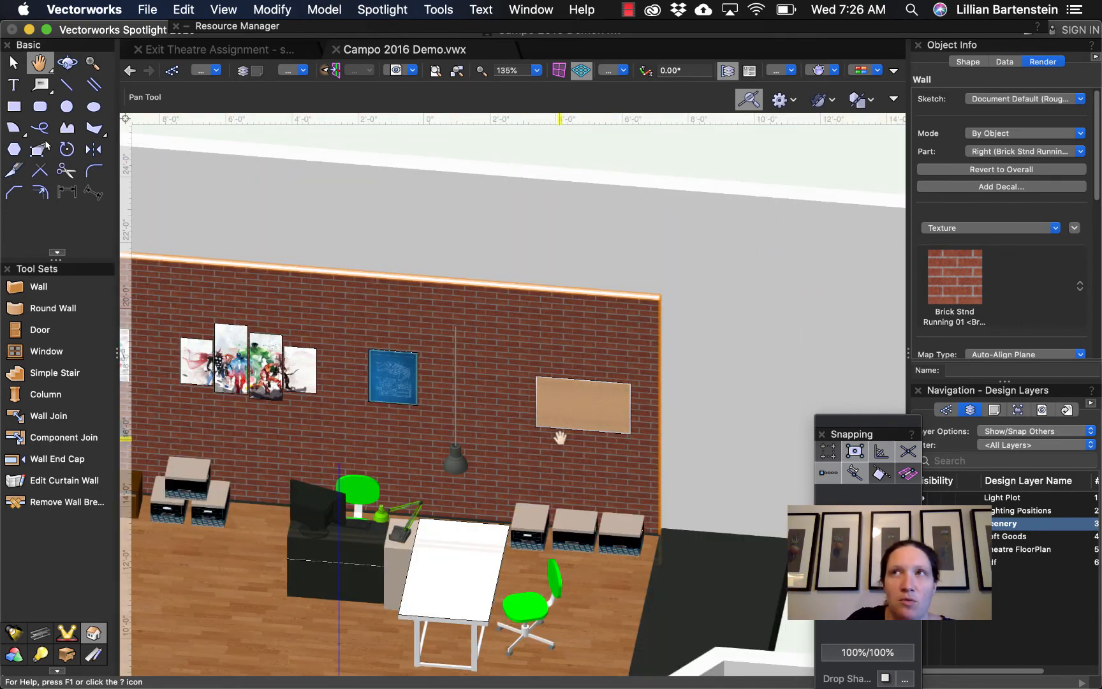
# - Open the group containing the blueprint poster and the other wall artwork for editing
pyautogui.hotkey('shift', 'c')
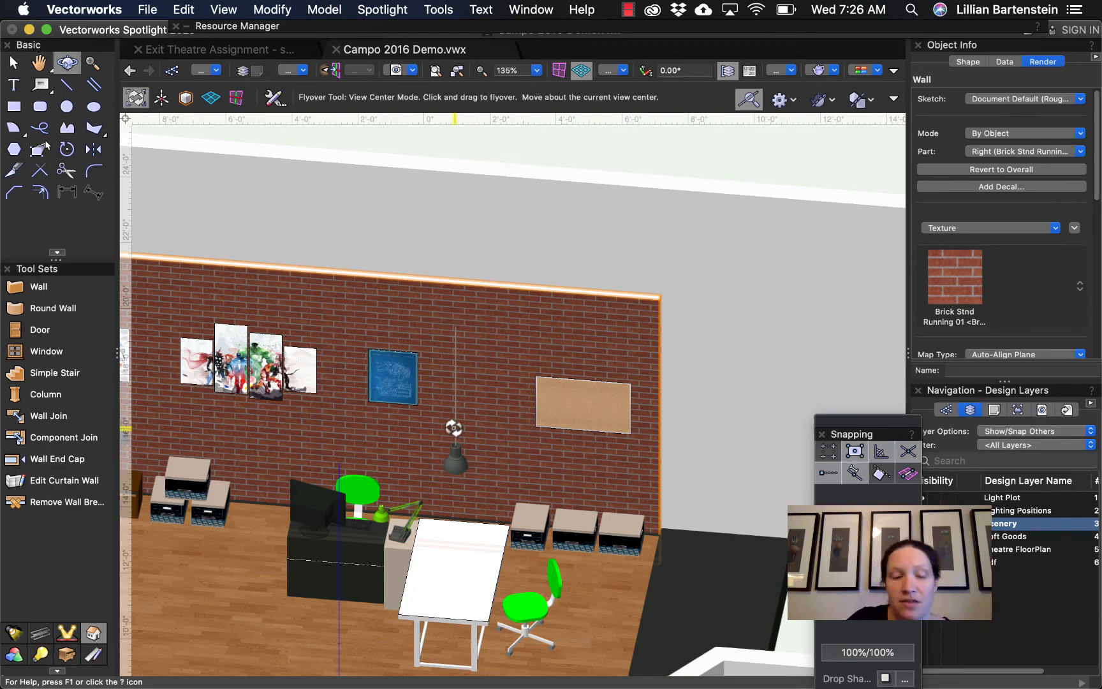
pyautogui.press('x')
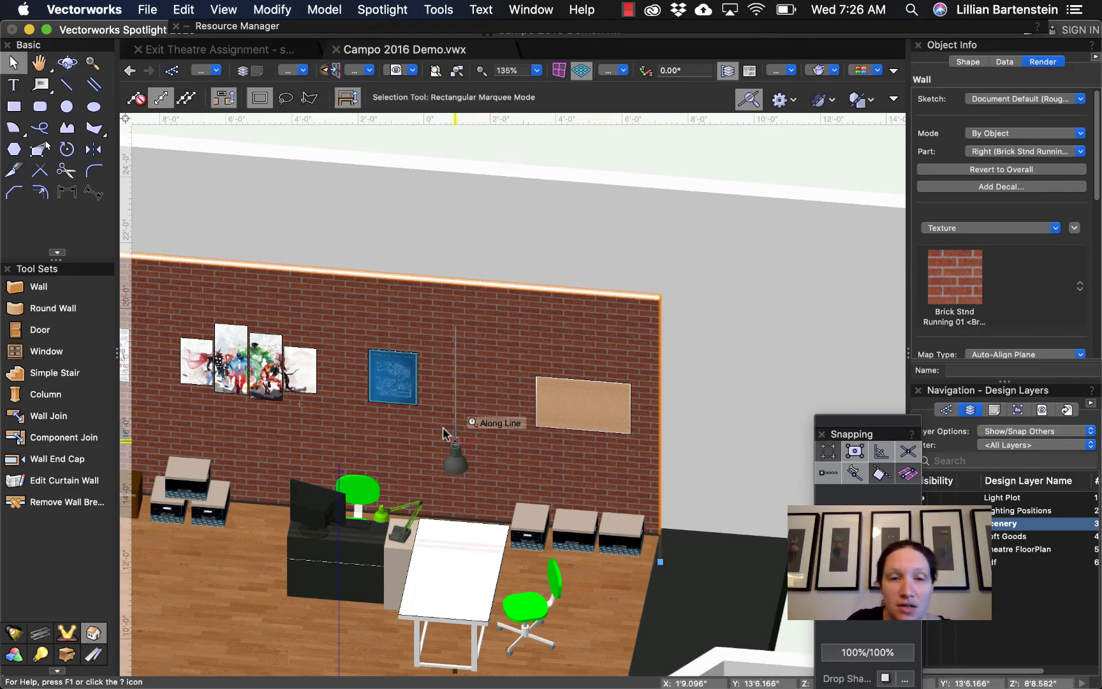
pyautogui.doubleClick(382, 381)
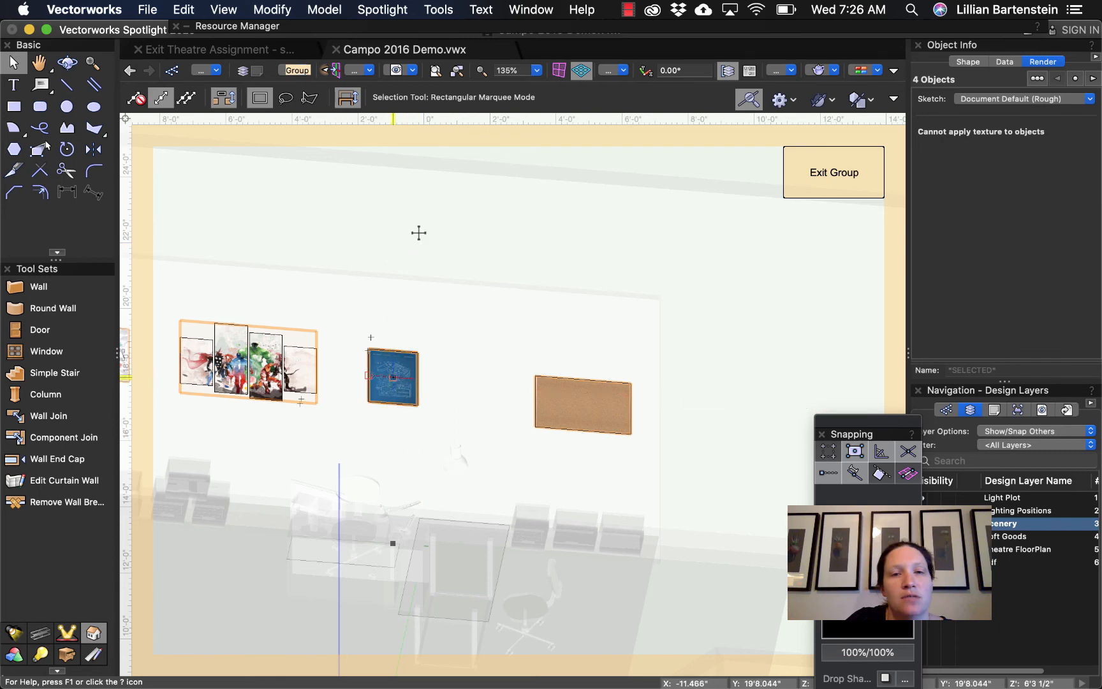
# - Select the blueprint poster rectangle in the group and examine its shape properties, render properties and image up close
pyautogui.click(762, 320)
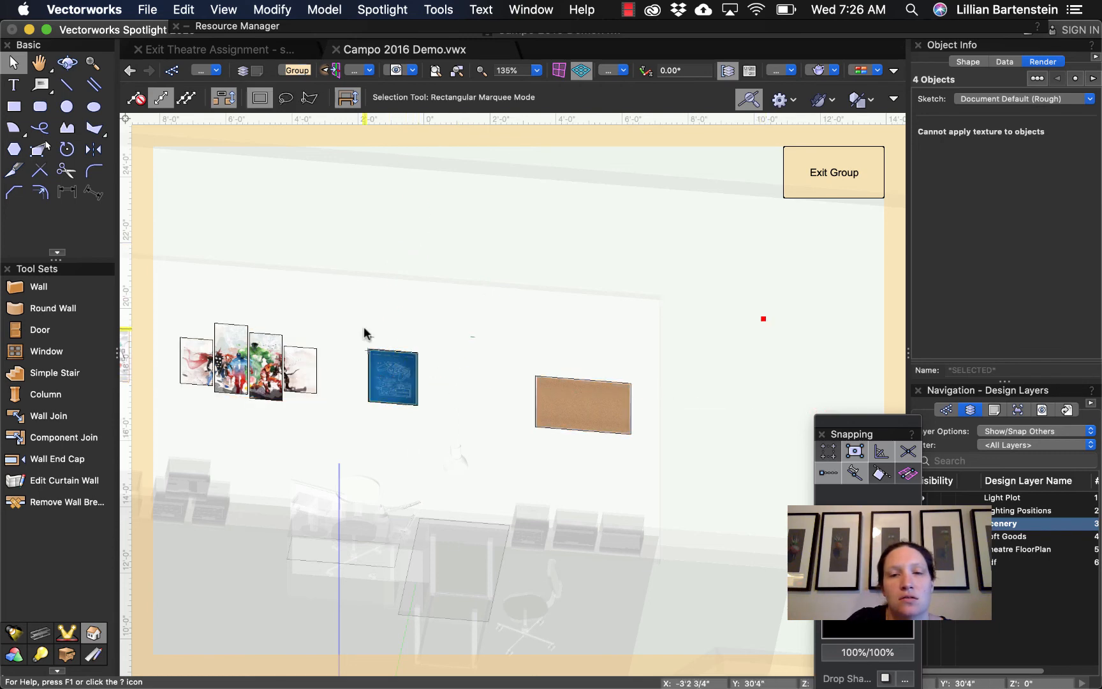
pyautogui.click(390, 379)
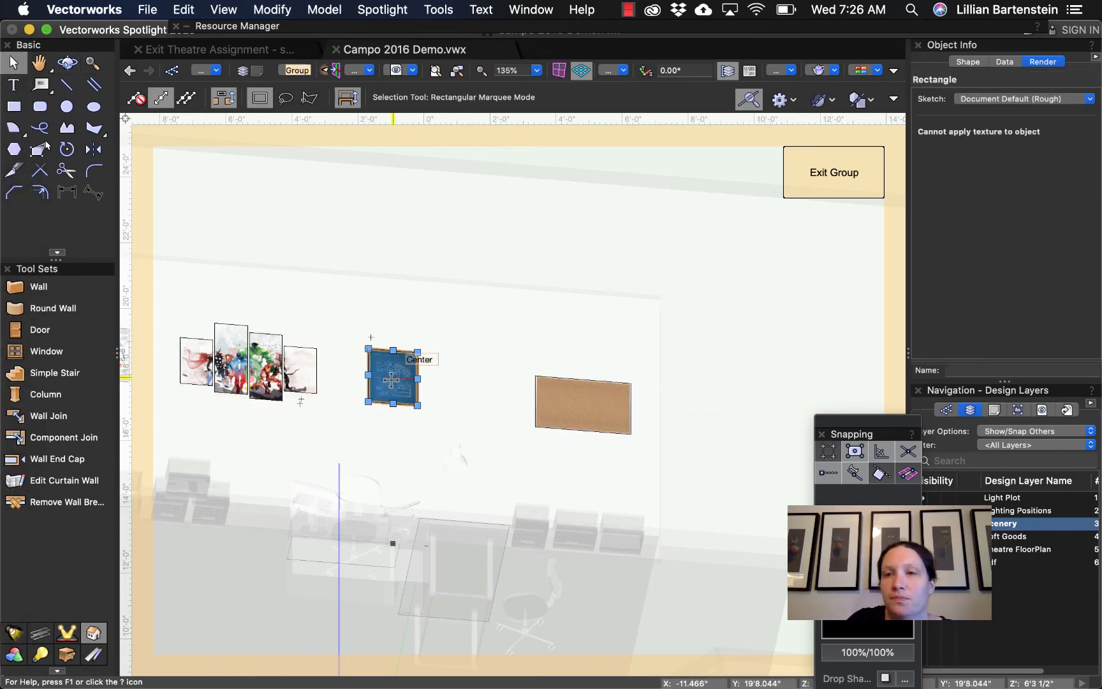
pyautogui.click(966, 62)
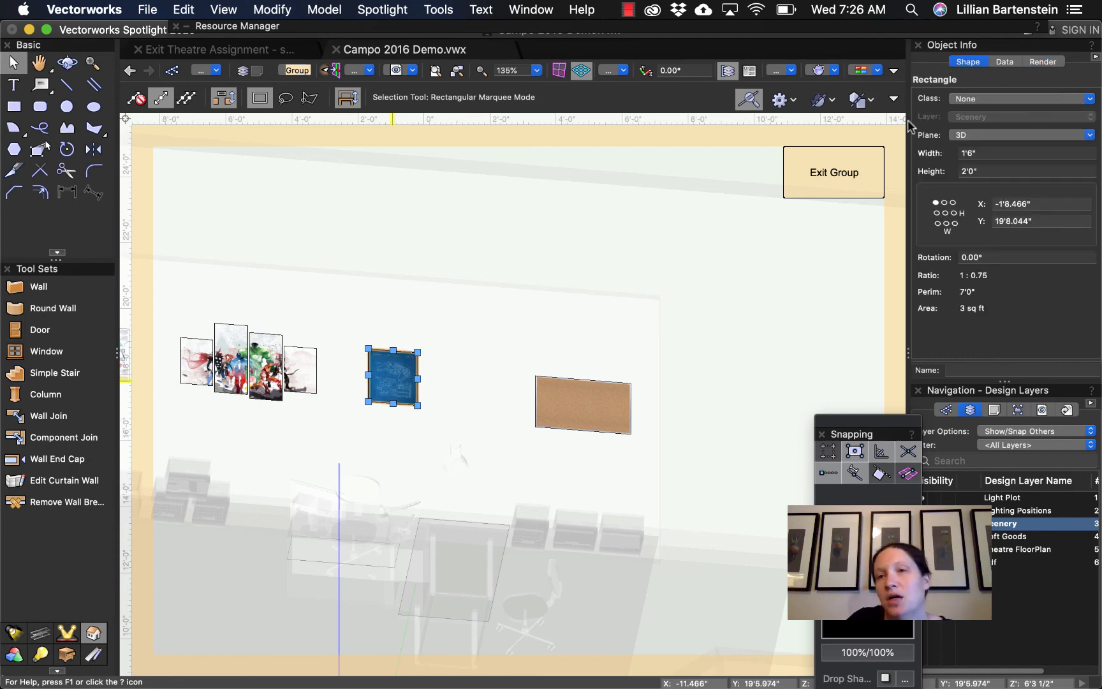
pyautogui.click(1043, 62)
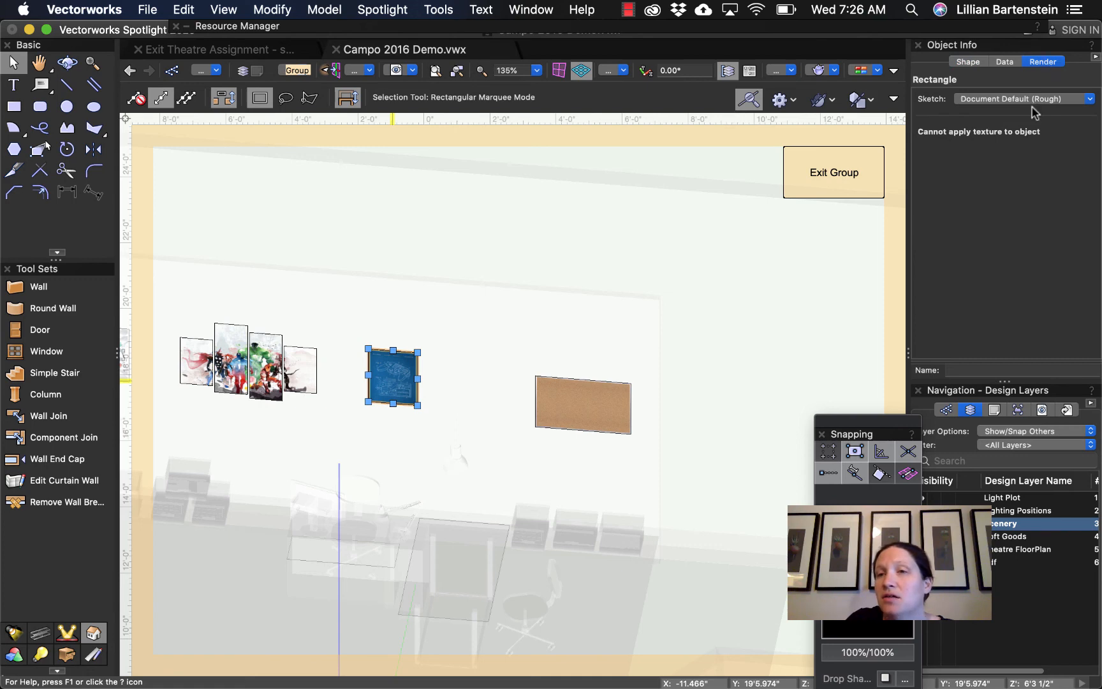
pyautogui.click(965, 64)
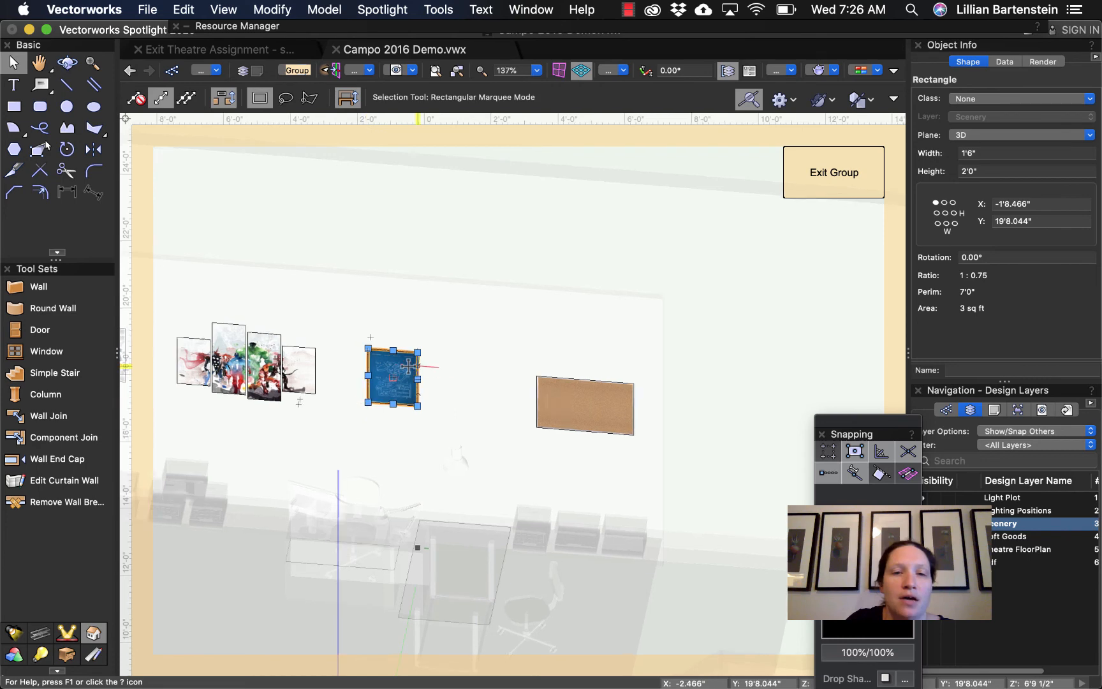
pyautogui.scroll(8, 406, 367)
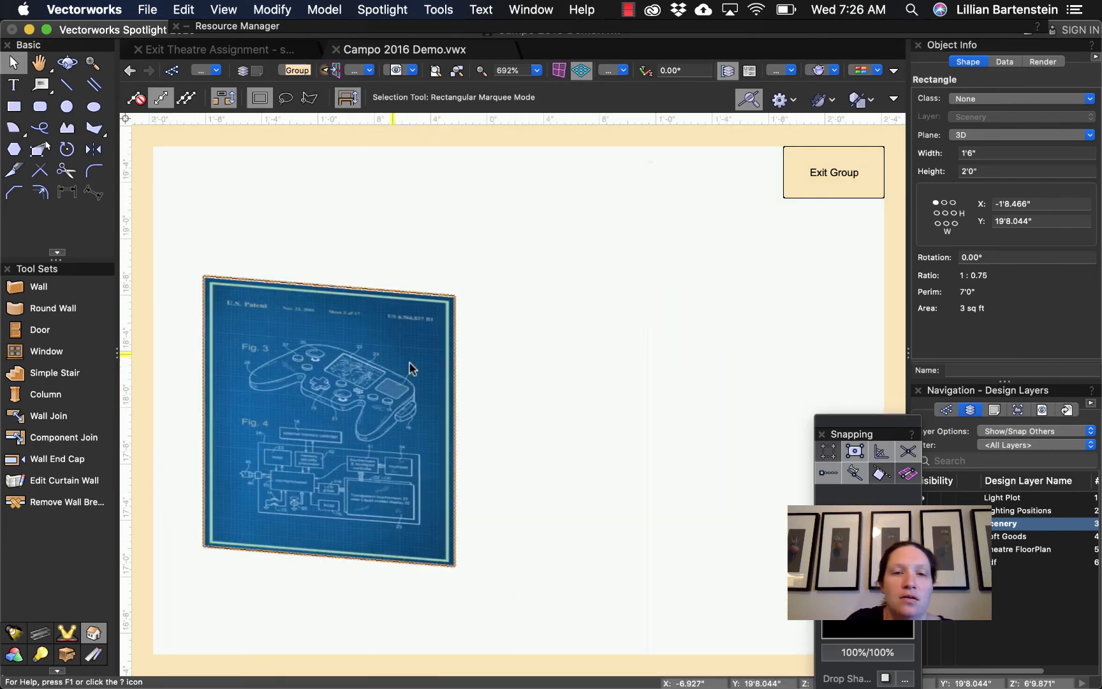
pyautogui.hotkey('shift', 'r')
pyautogui.click(415, 345)
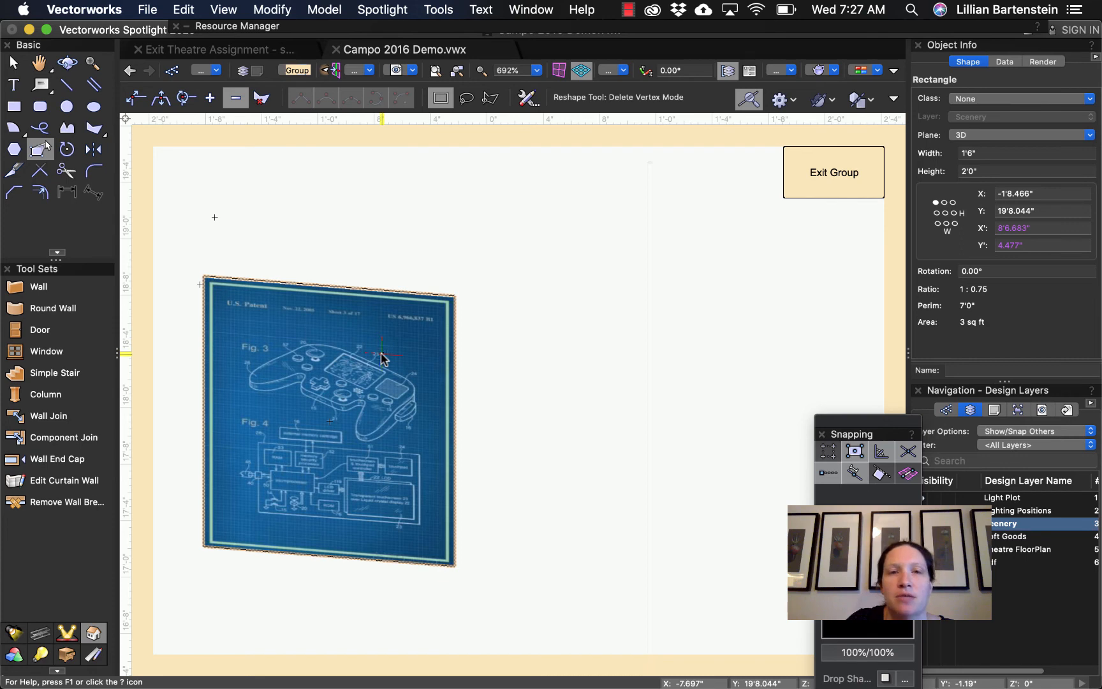
# - Show the resources of Campo 2016 Demo.vwx and review the chromatics poster image and the actions available for it
pyautogui.click(482, 29)
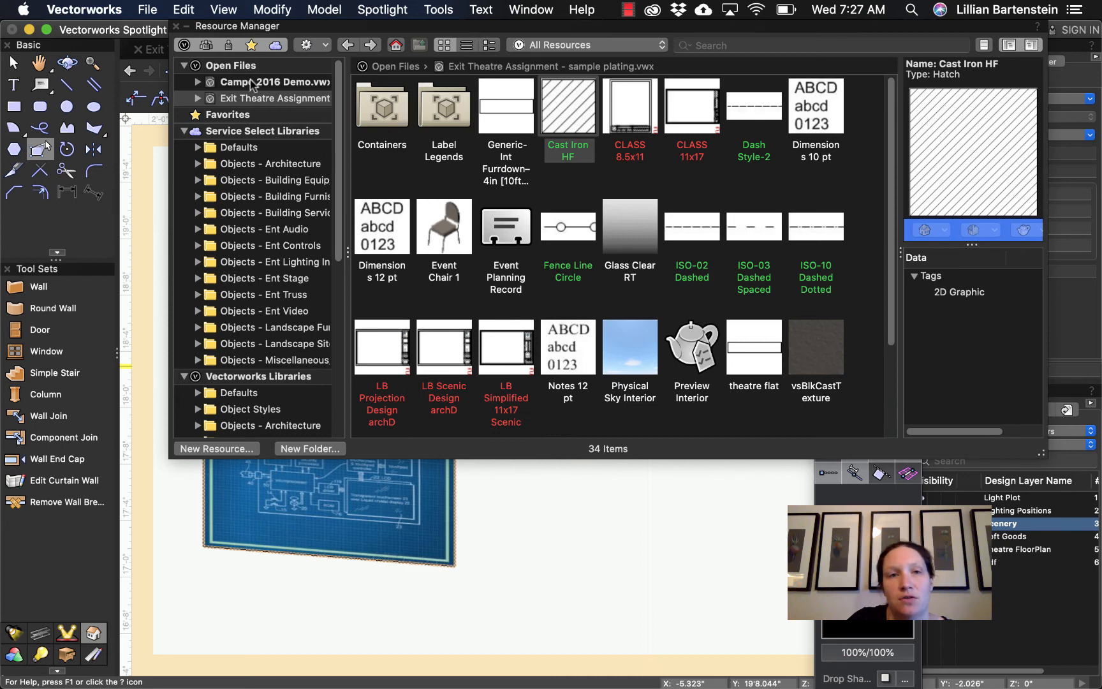
pyautogui.click(424, 367)
pyautogui.click(230, 84)
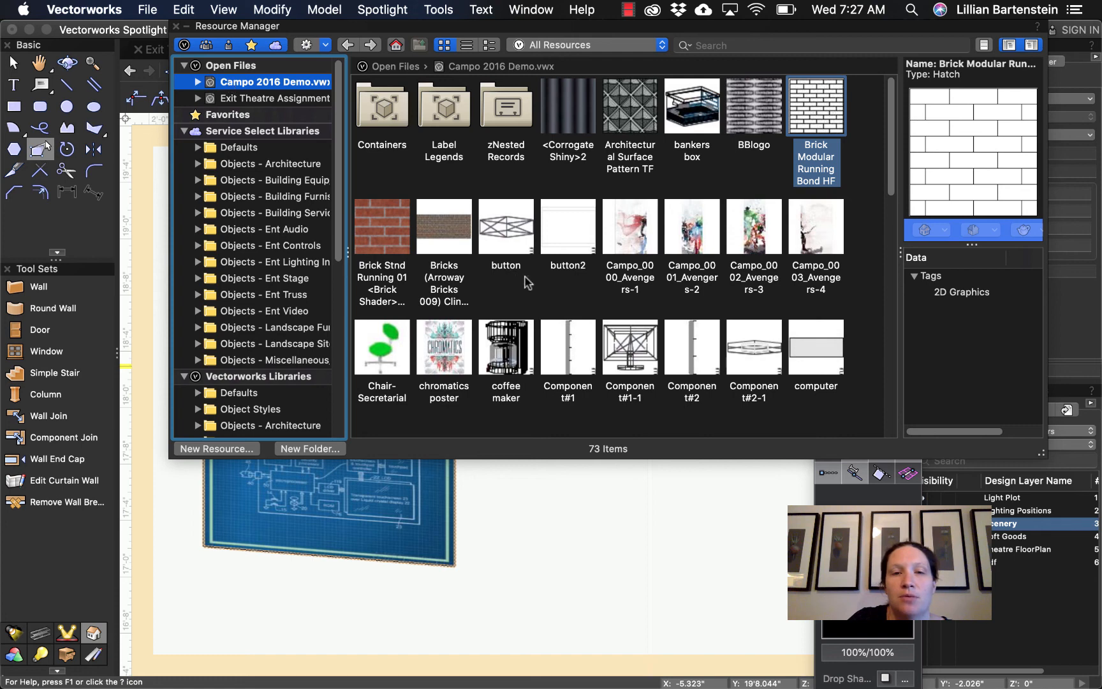
pyautogui.scroll(-1, 450, 342)
pyautogui.click(448, 332)
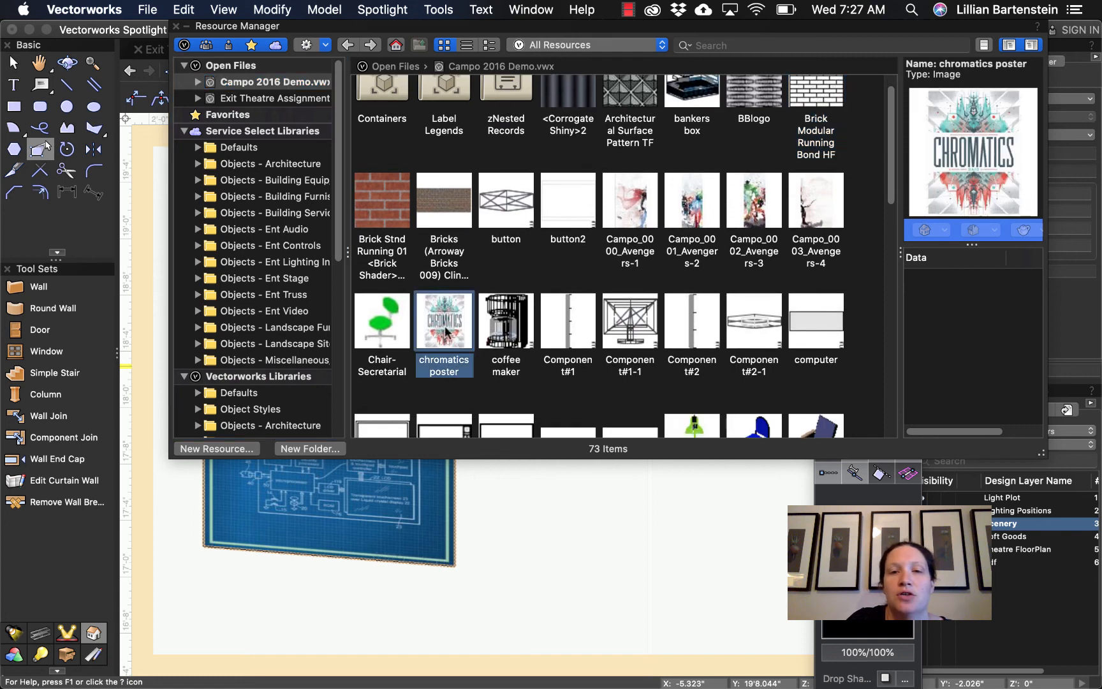
pyautogui.scroll(-3, 450, 205)
pyautogui.rightClick(455, 265)
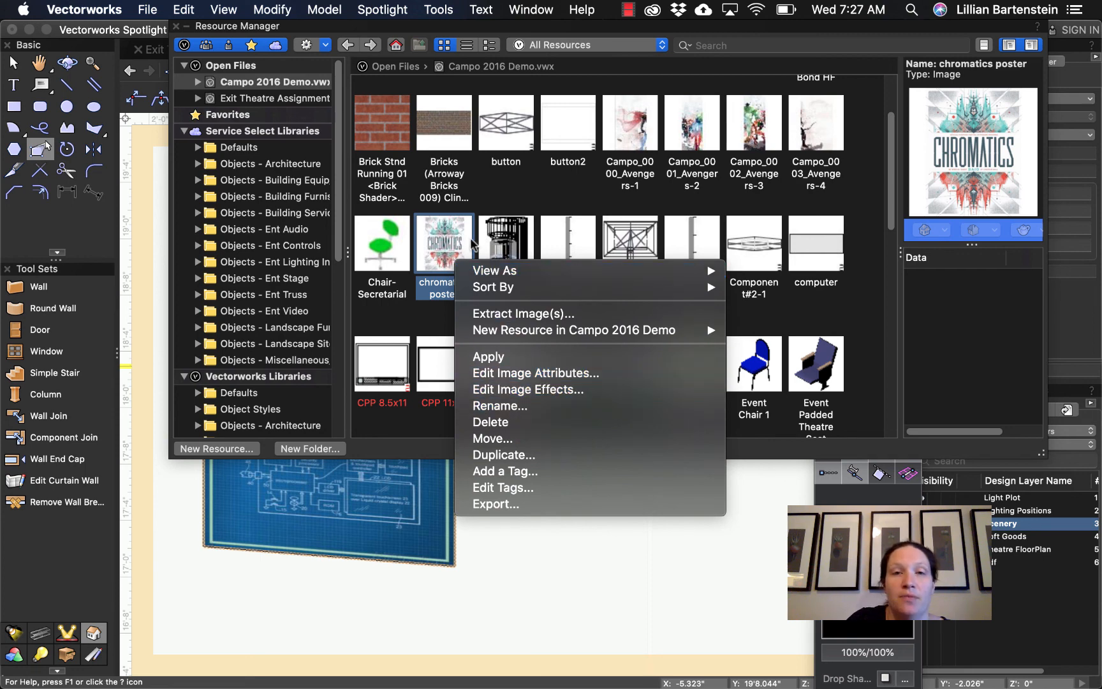
pyautogui.click(440, 326)
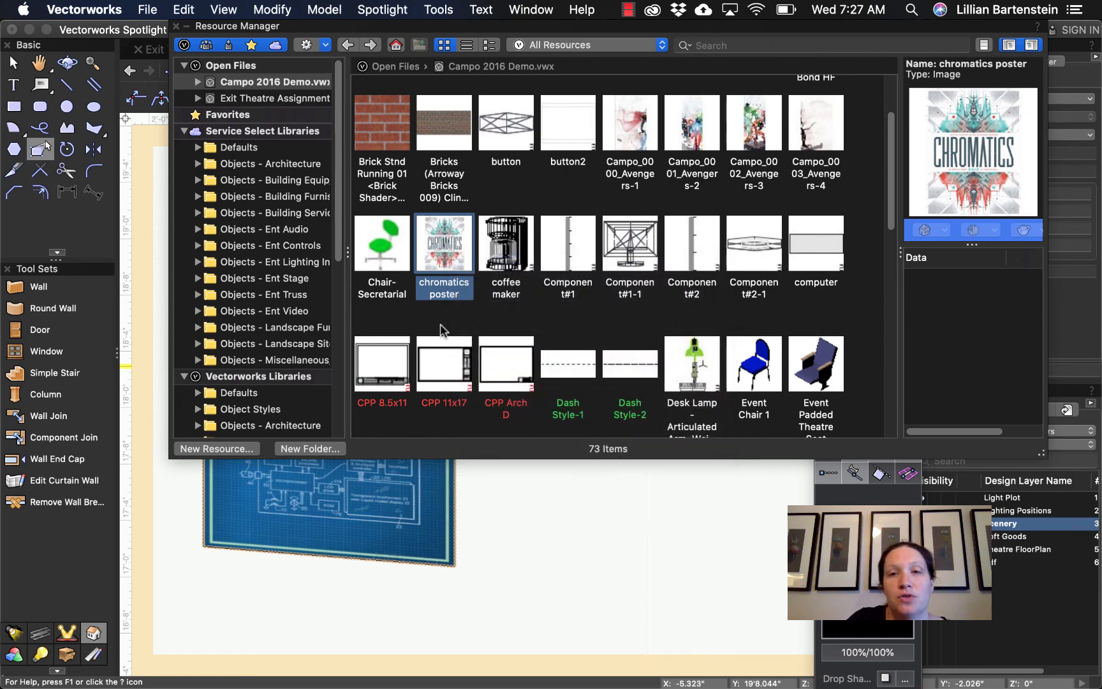
# - Find the game controller poster image among the file's resources and look through the remaining resources
pyautogui.scroll(3, 501, 288)
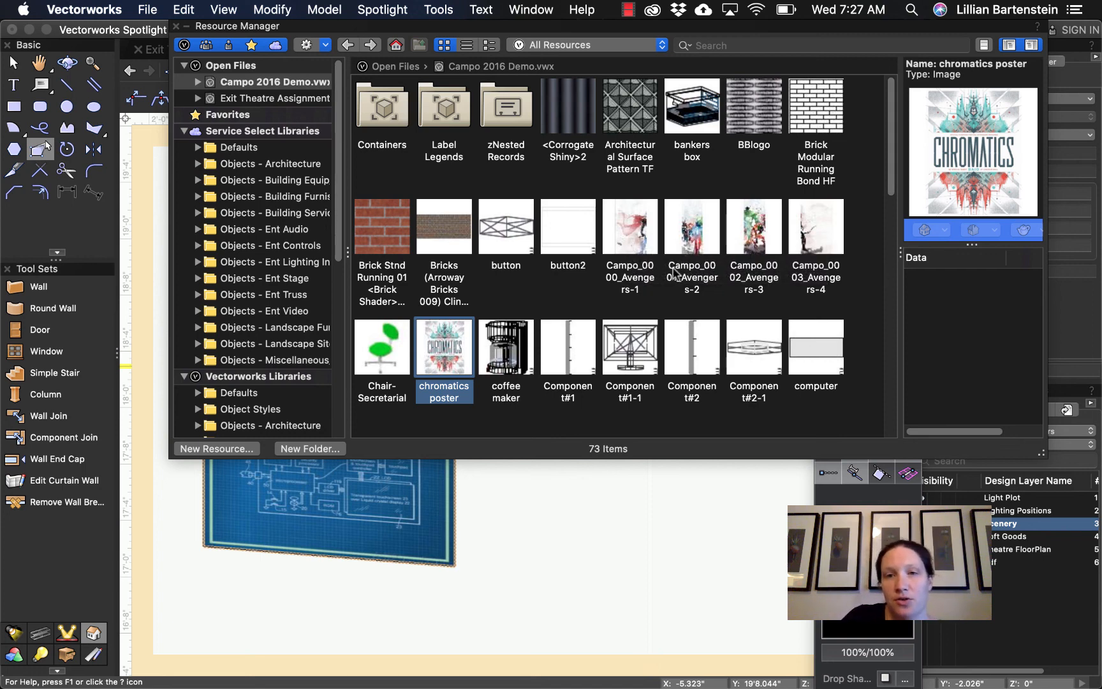
pyautogui.scroll(-3, 644, 262)
pyautogui.scroll(-5, 647, 264)
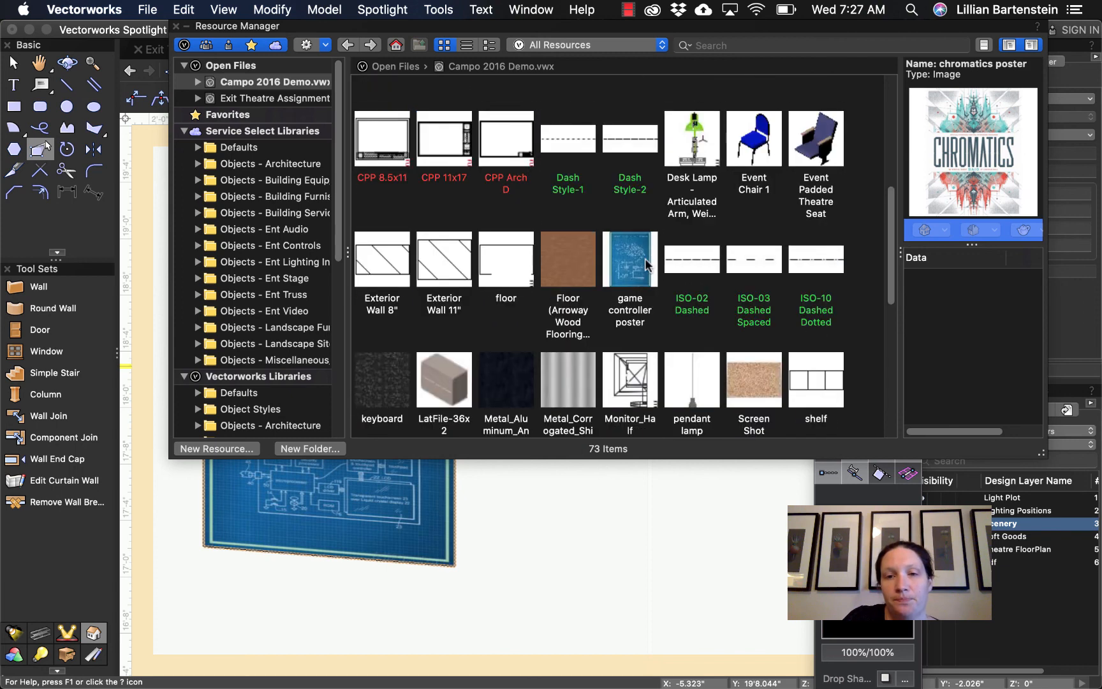
pyautogui.click(637, 191)
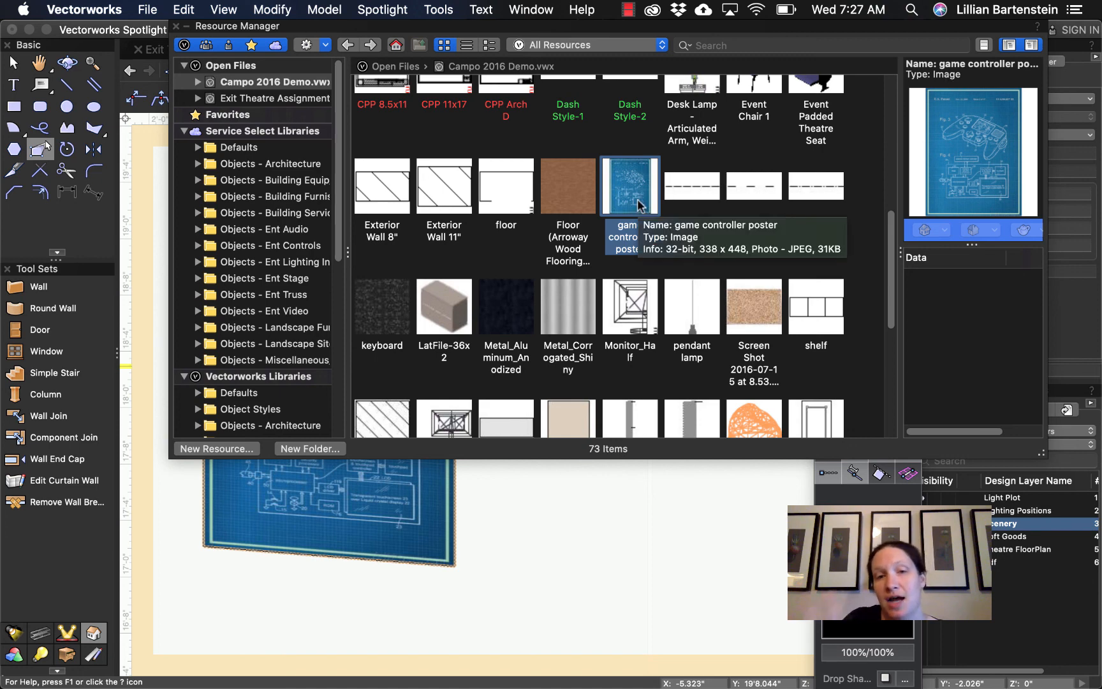
pyautogui.scroll(-5, 581, 291)
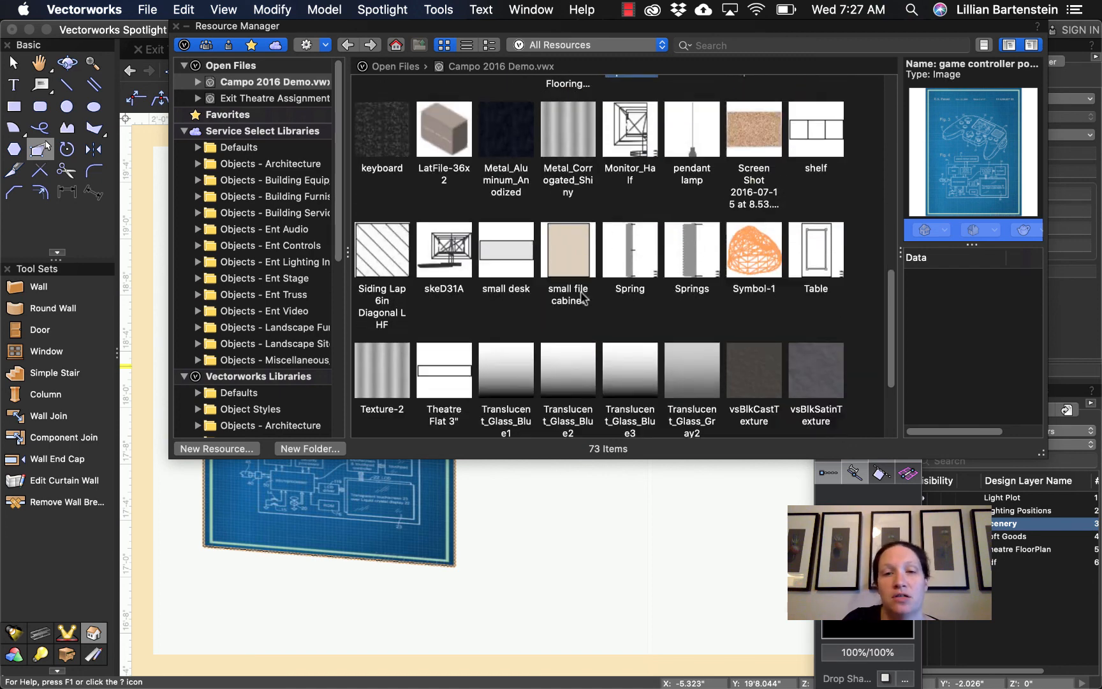
pyautogui.scroll(-2, 580, 291)
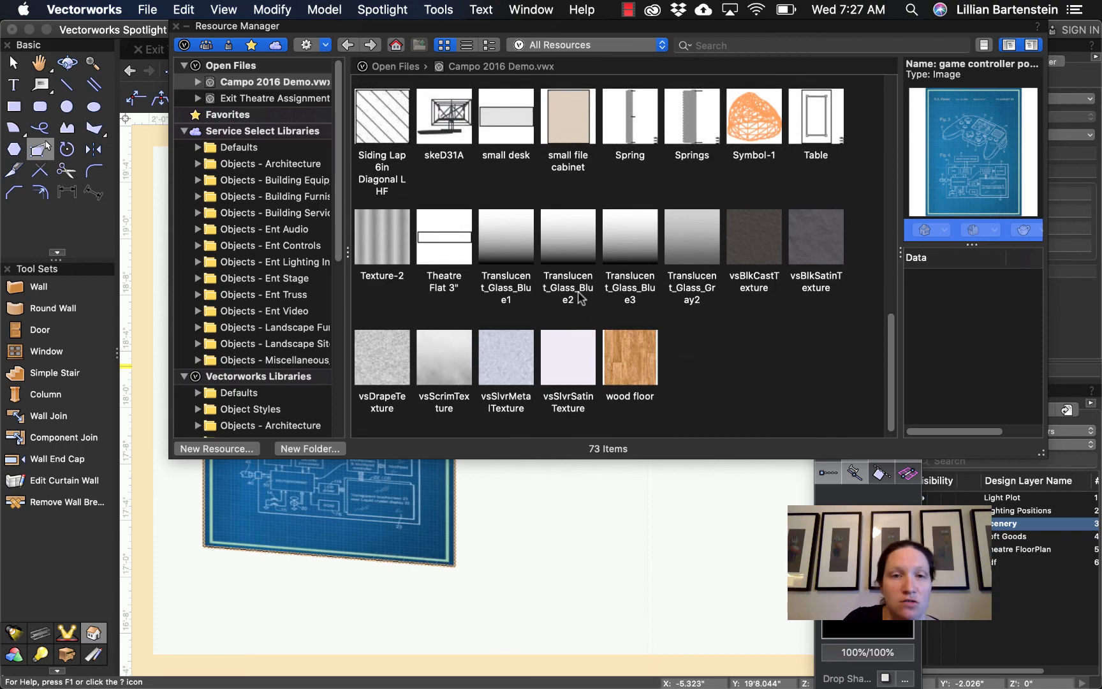
pyautogui.scroll(6, 556, 270)
pyautogui.scroll(4, 556, 270)
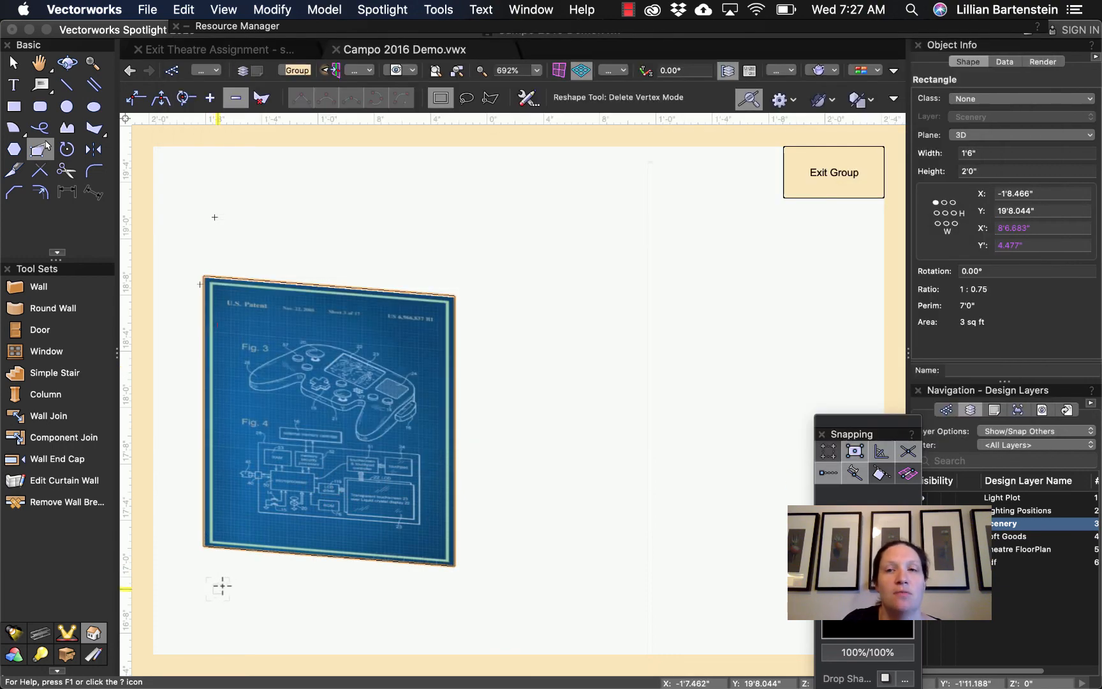
# - Exit the wall artwork group, returning to the blueprint poster on the brick wall
pyautogui.click(812, 190)
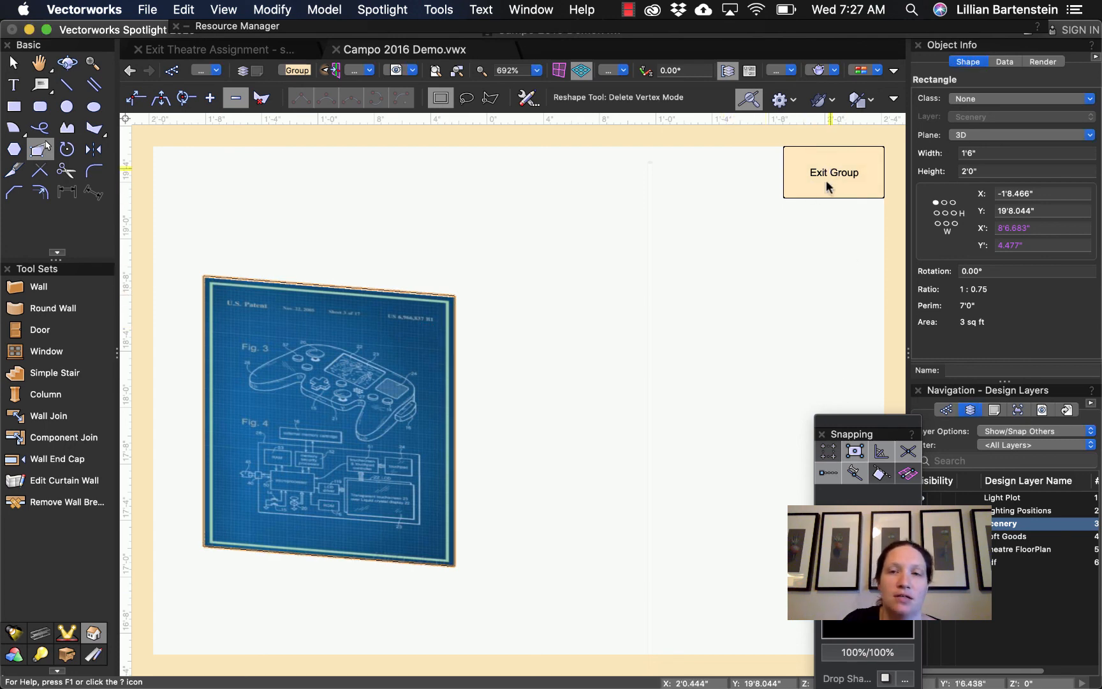
pyautogui.click(809, 175)
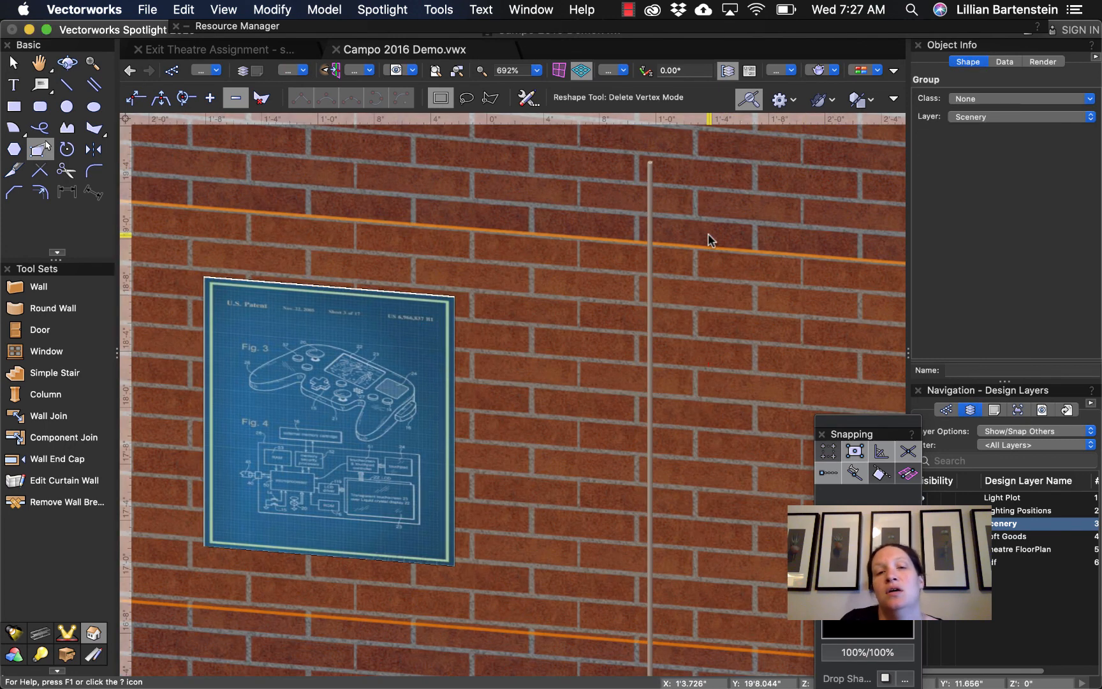
pyautogui.scroll(-1, 484, 433)
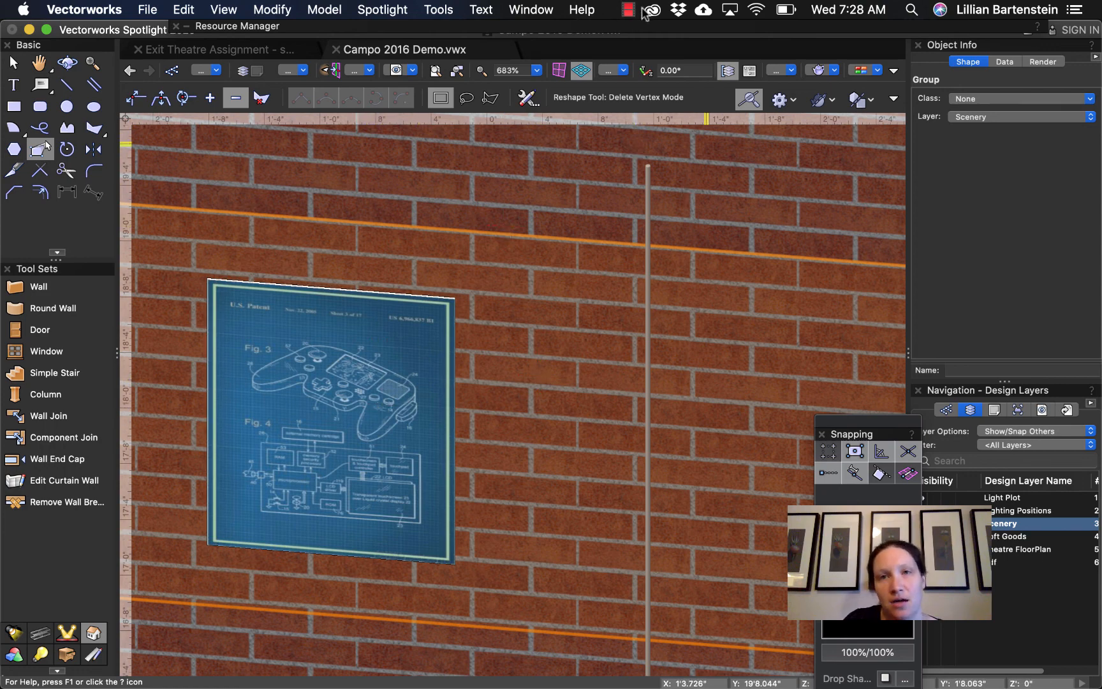
pyautogui.scroll(-1, 494, 357)
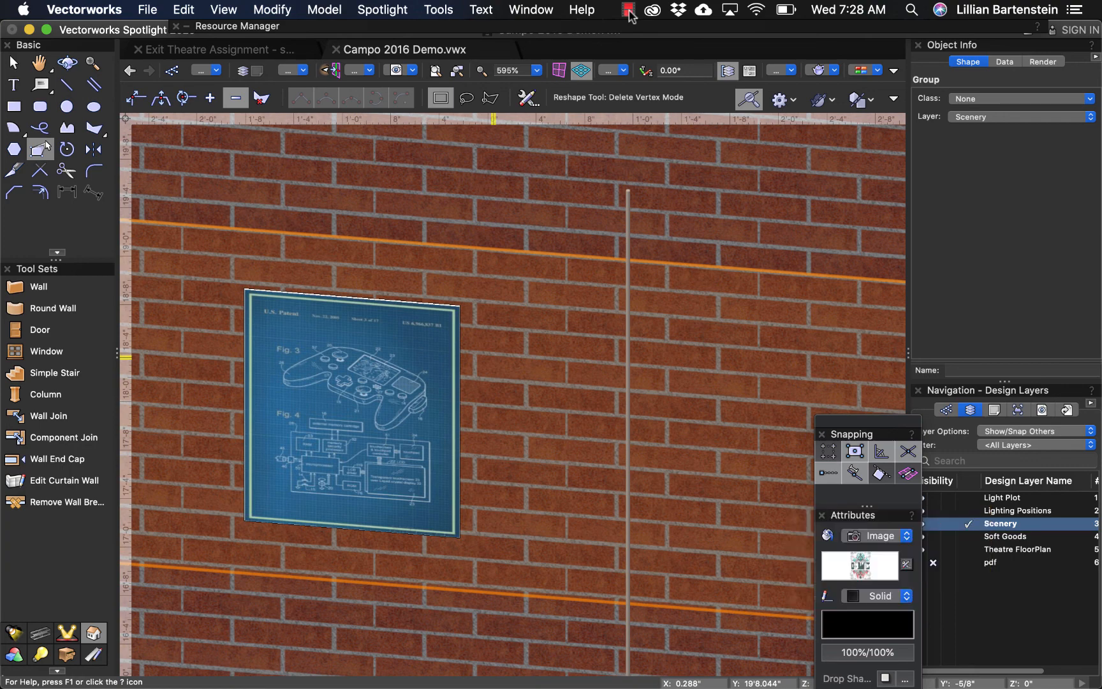
pyautogui.click(628, 10)
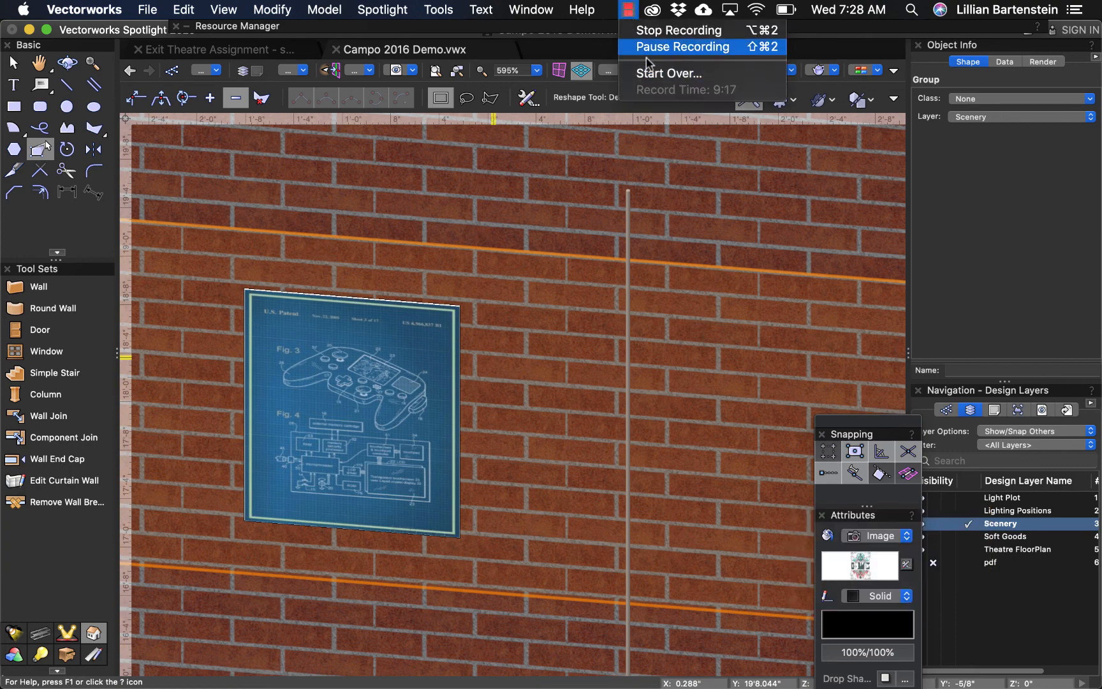